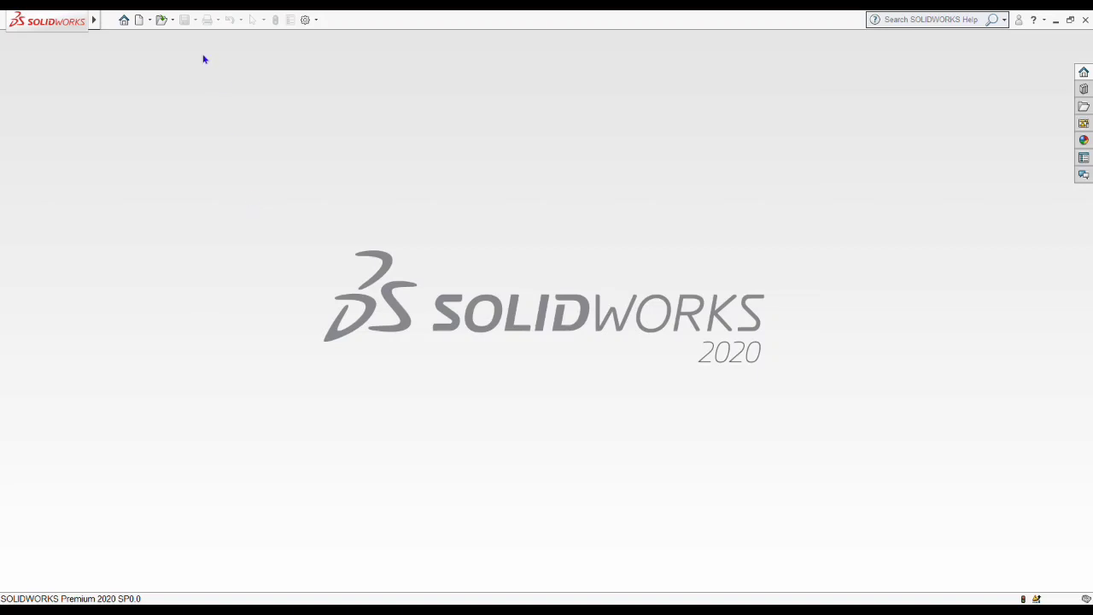
Step: Start a new document to get the Part, Assembly or Drawing choice
{"action": "left_click", "coordinate": [151, 23]}
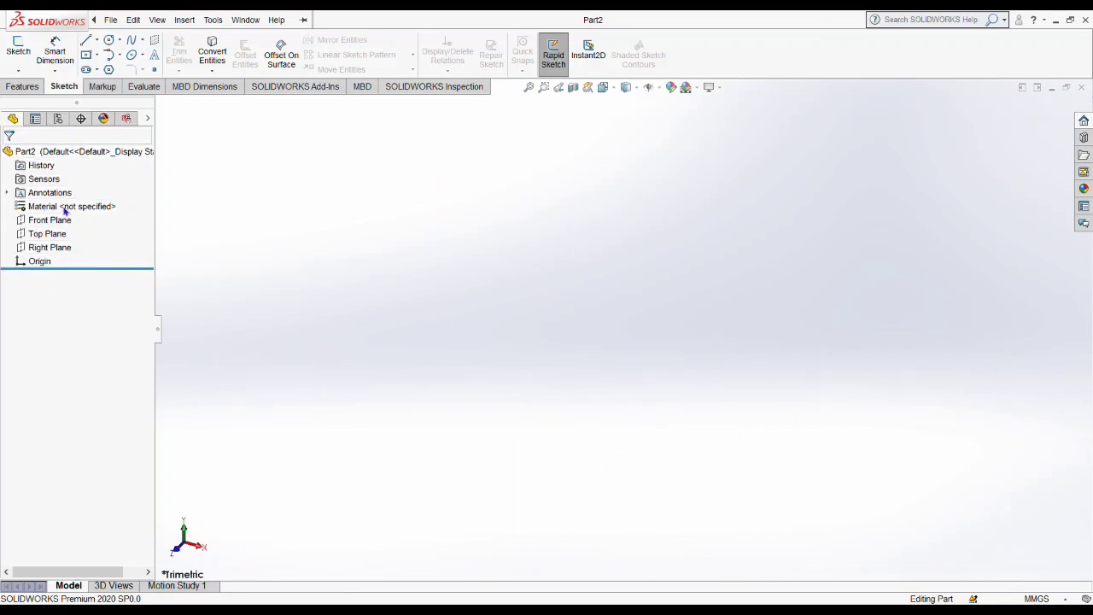
Step: Highlight the Origin of the new blank Part2 in the FeatureManager tree
{"action": "left_click", "coordinate": [39, 261]}
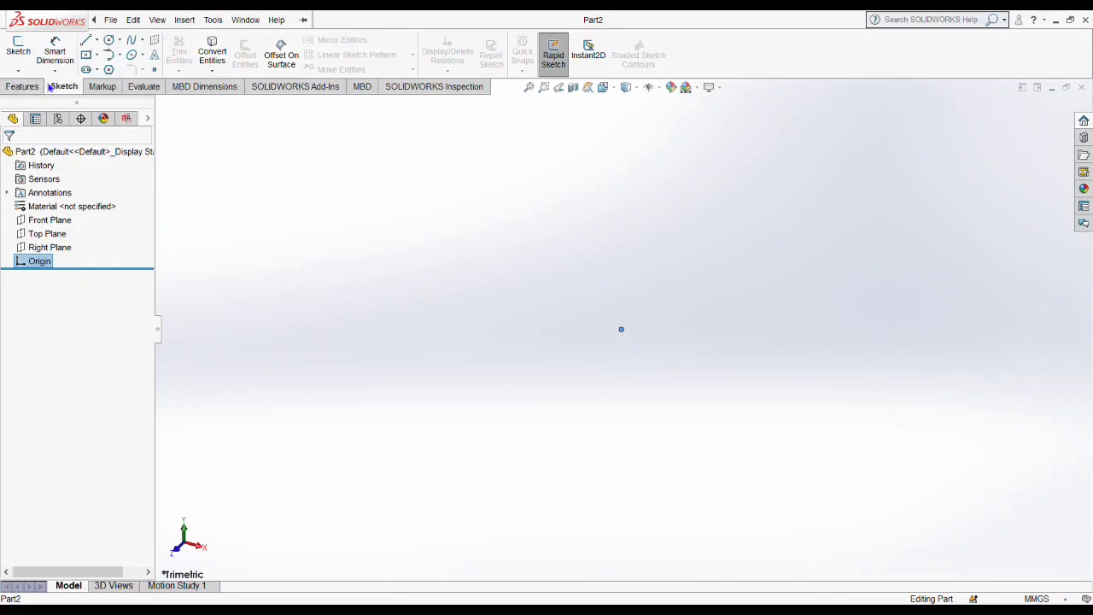
{"action": "left_click", "coordinate": [105, 89]}
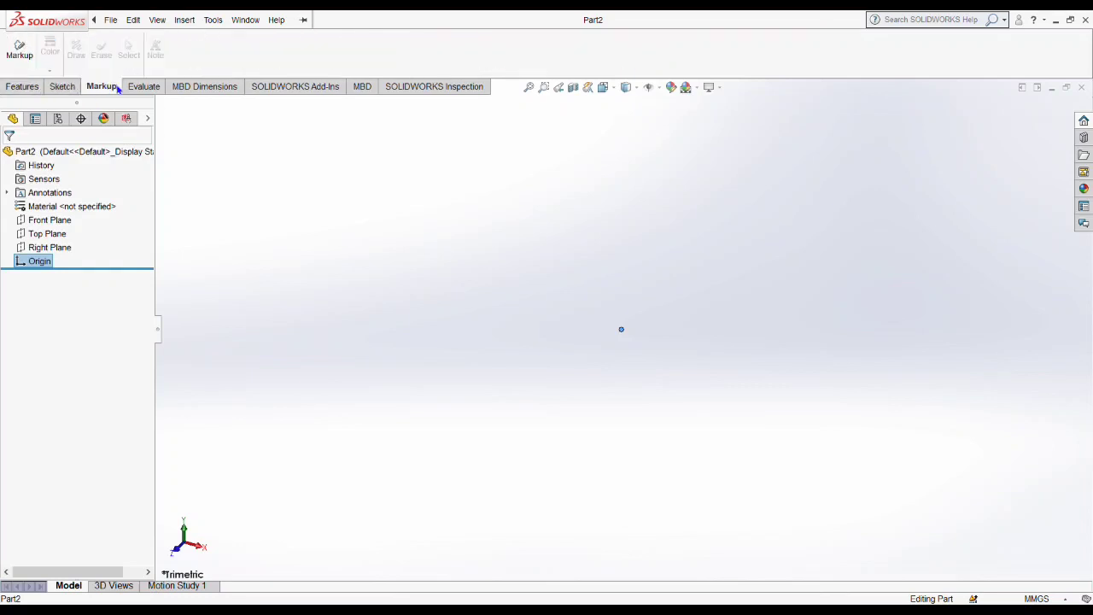
{"action": "left_click", "coordinate": [144, 88]}
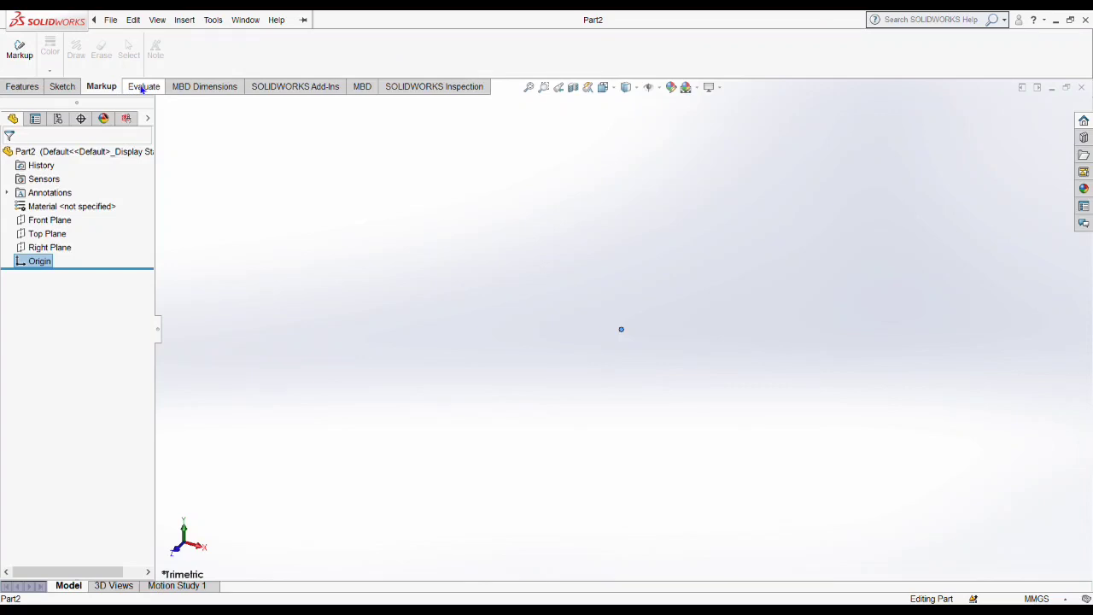
{"action": "left_click", "coordinate": [193, 88]}
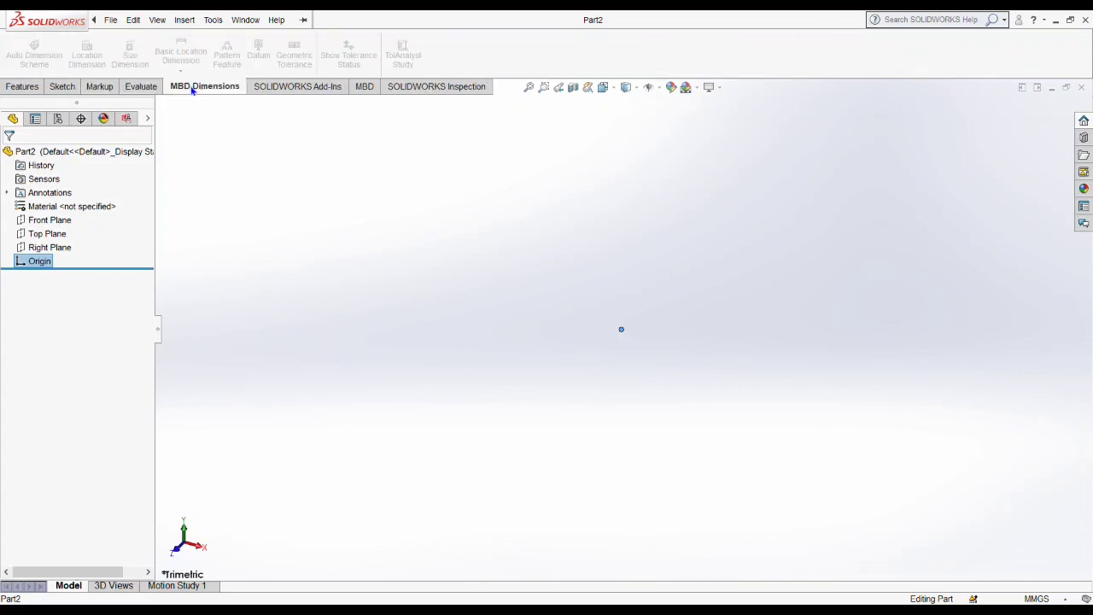
{"action": "left_click", "coordinate": [29, 92]}
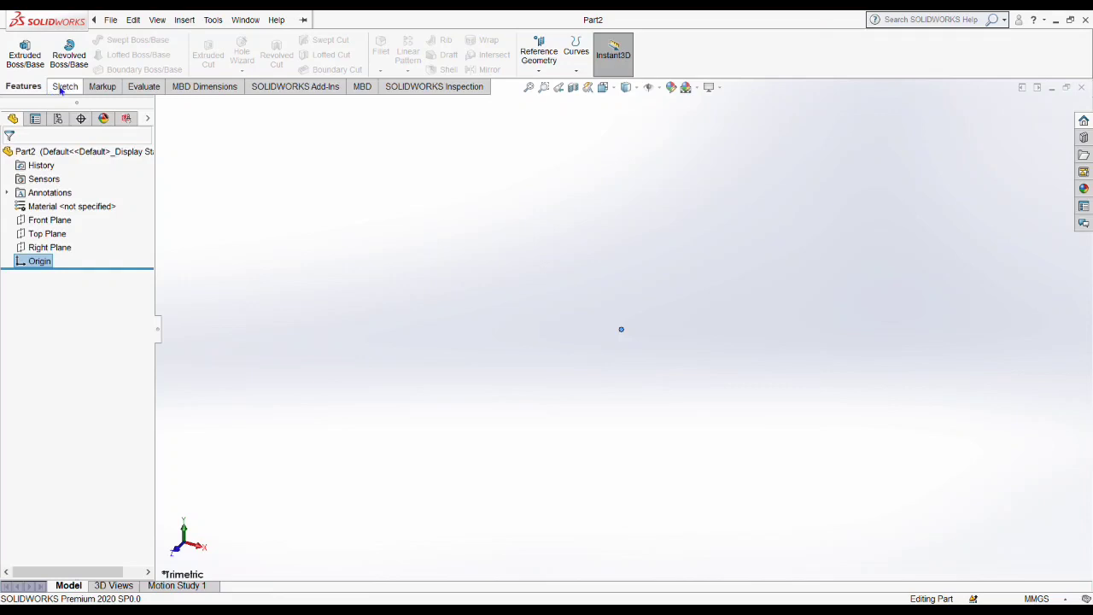
{"action": "left_click", "coordinate": [63, 86]}
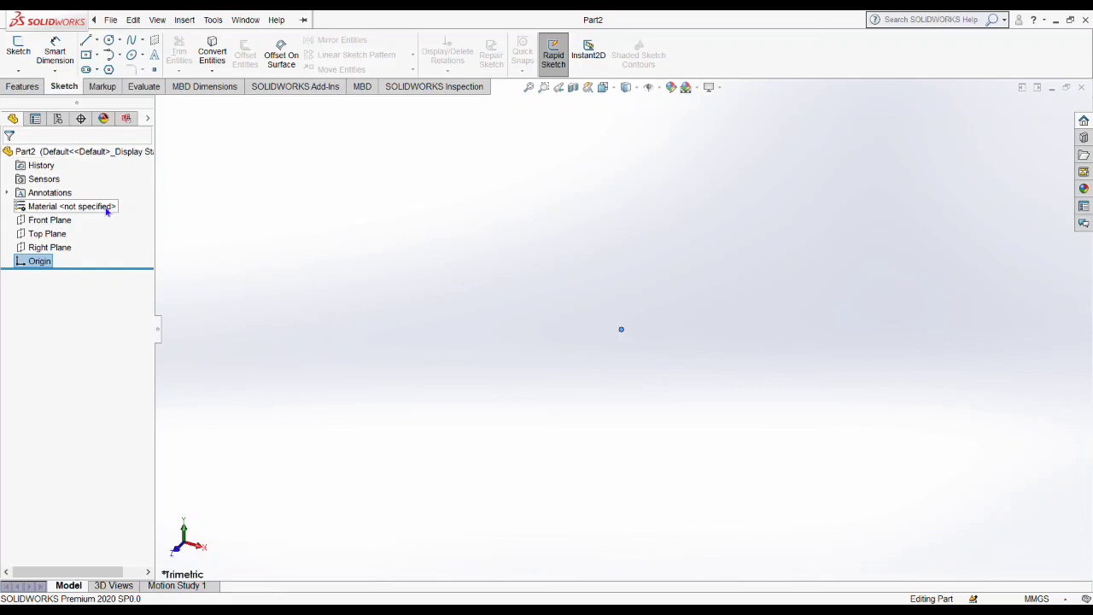
Step: Show the Front, Top and Right planes together in the graphics area
{"action": "left_click", "coordinate": [64, 220]}
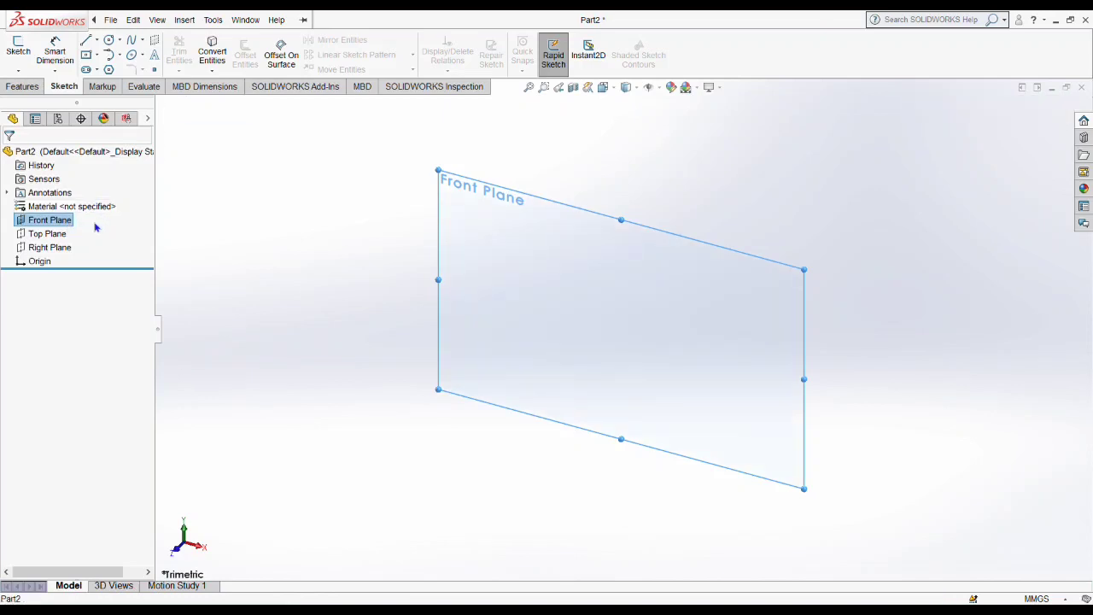
{"action": "left_click", "coordinate": [76, 221]}
{"action": "left_click", "coordinate": [84, 206]}
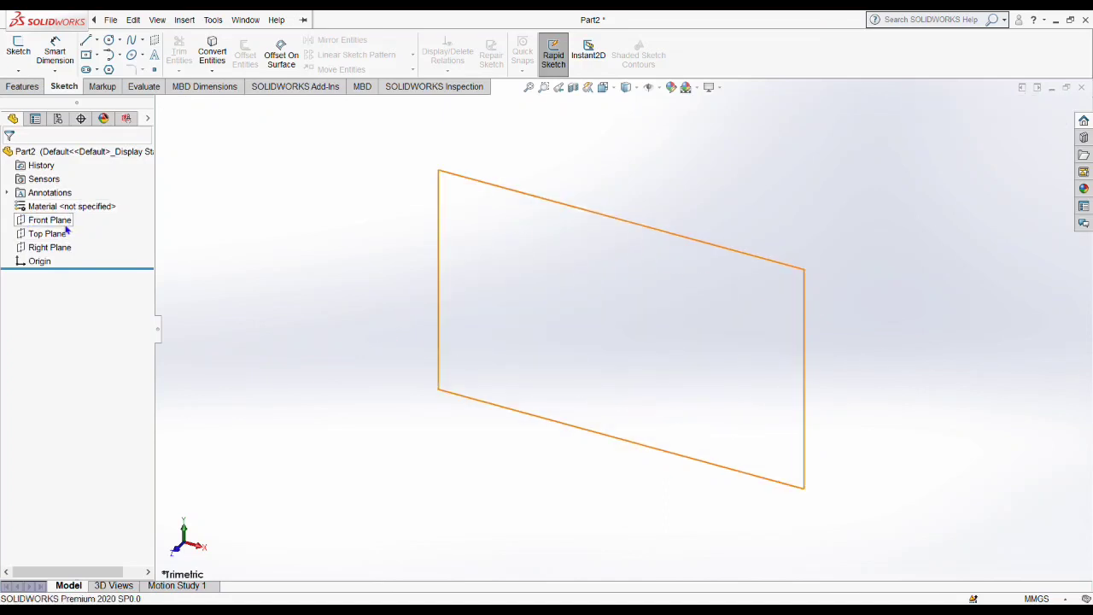
{"action": "left_click", "coordinate": [52, 220]}
{"action": "left_click", "coordinate": [393, 319]}
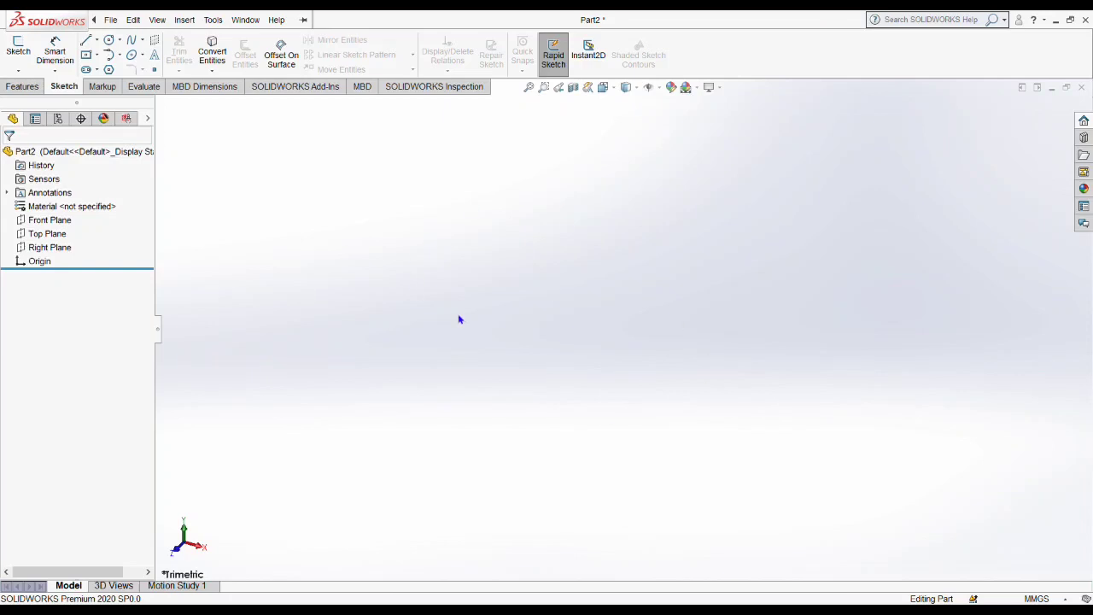
{"action": "left_click", "coordinate": [43, 220]}
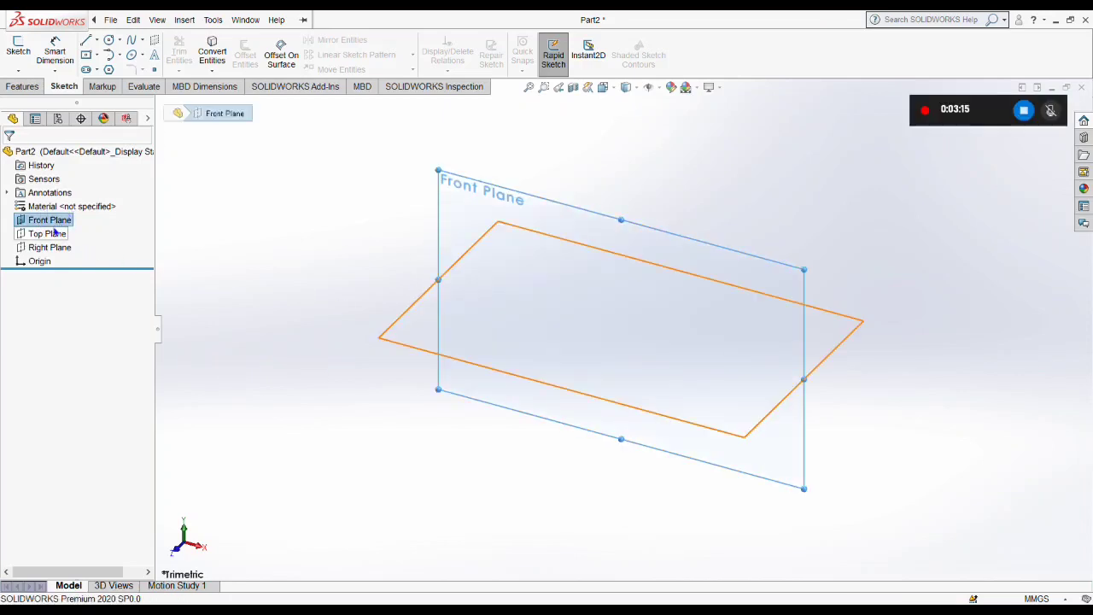
{"action": "left_click", "coordinate": [47, 233]}
{"action": "left_click", "coordinate": [50, 247]}
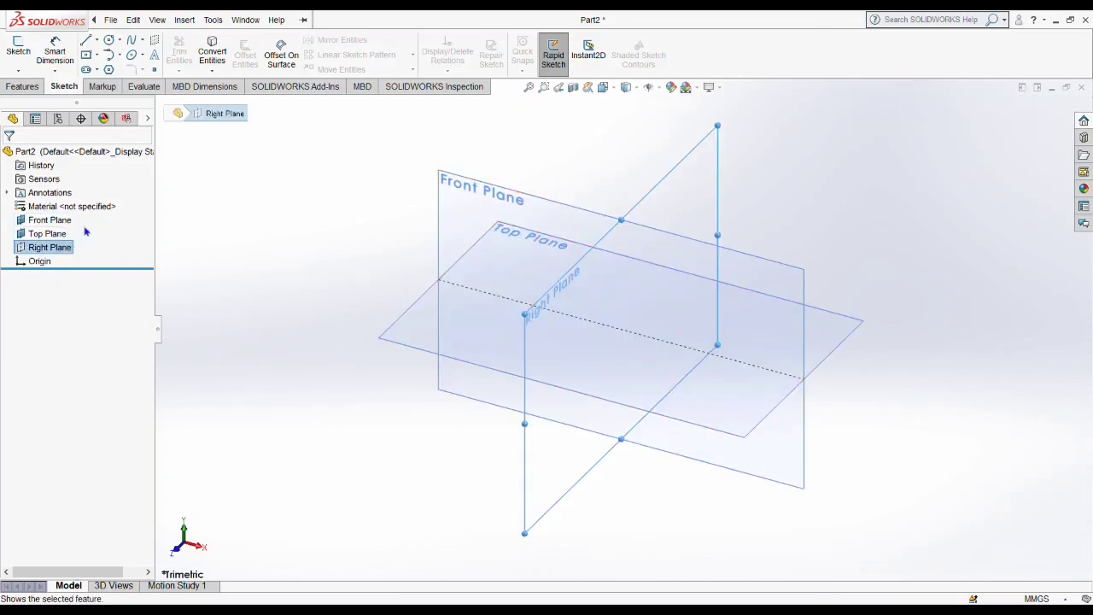
{"action": "left_click", "coordinate": [217, 359]}
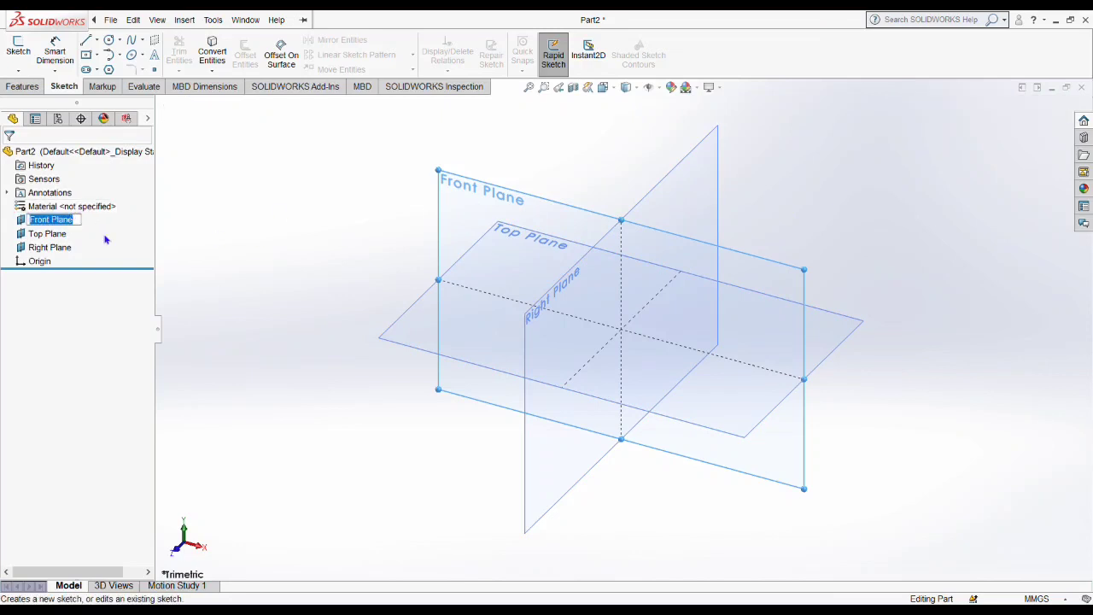
Step: Hide all three planes again and select Front Plane for sketching
{"action": "left_click", "coordinate": [64, 221]}
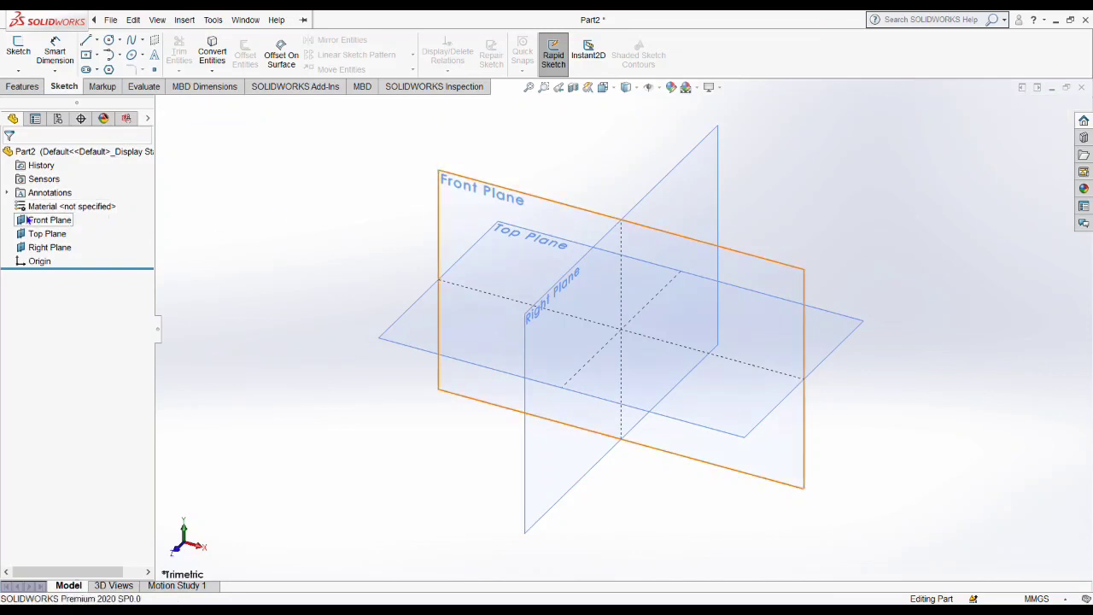
{"action": "left_click", "coordinate": [98, 197]}
{"action": "left_click", "coordinate": [50, 233]}
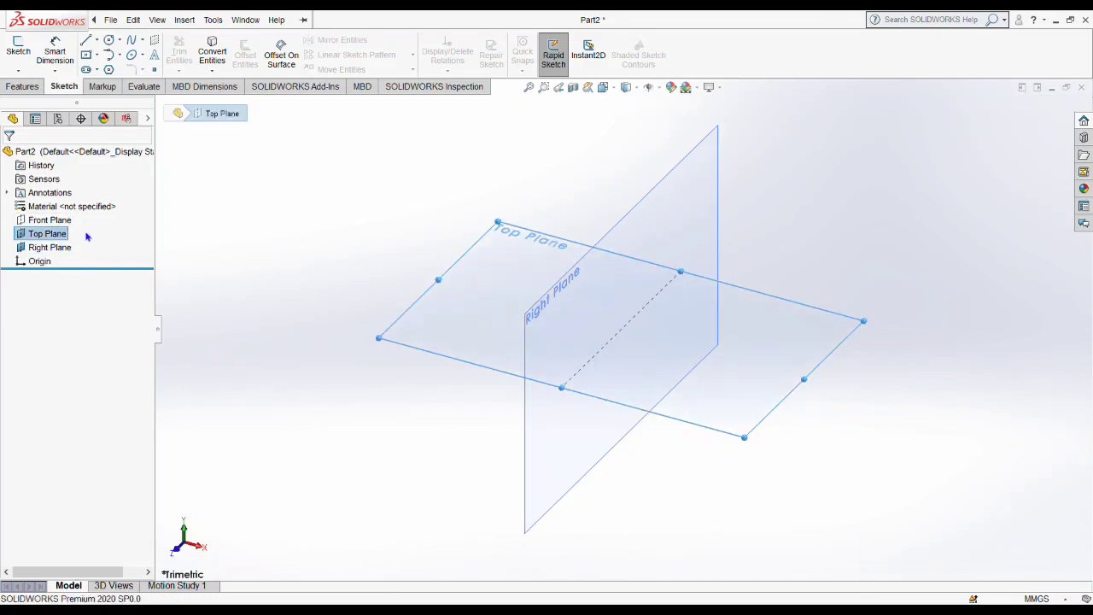
{"action": "left_click", "coordinate": [75, 246]}
{"action": "left_click", "coordinate": [92, 229]}
{"action": "left_click", "coordinate": [58, 234]}
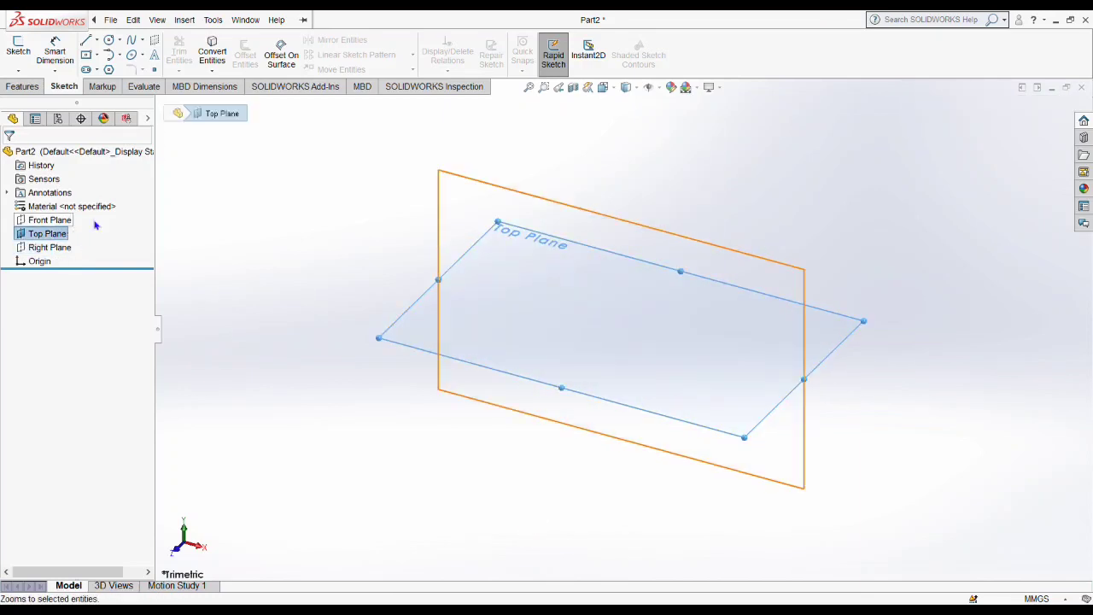
{"action": "left_click", "coordinate": [82, 221]}
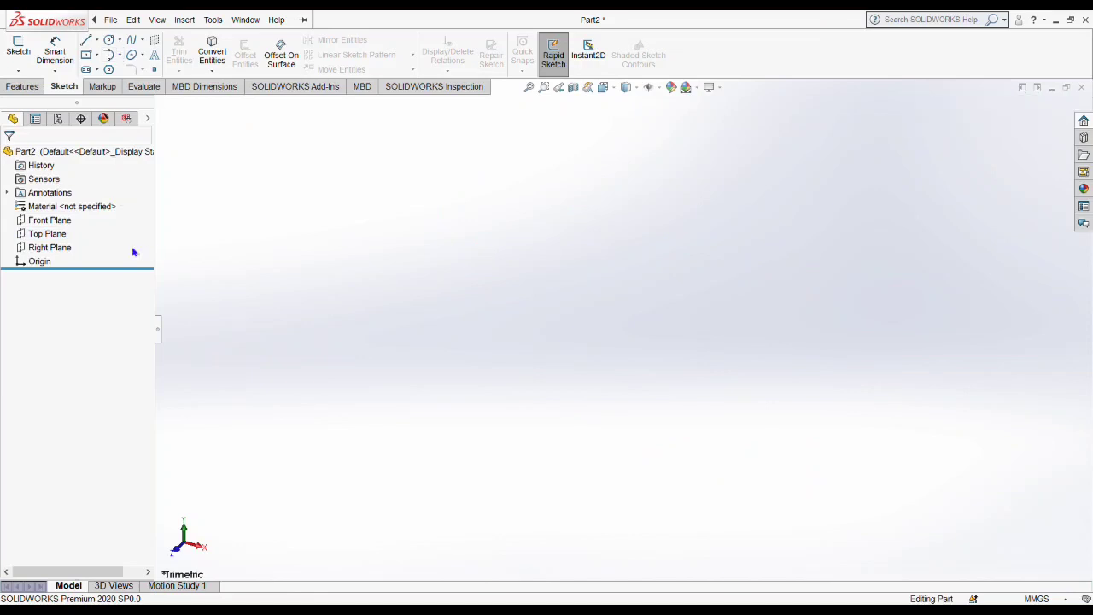
{"action": "left_click", "coordinate": [60, 221]}
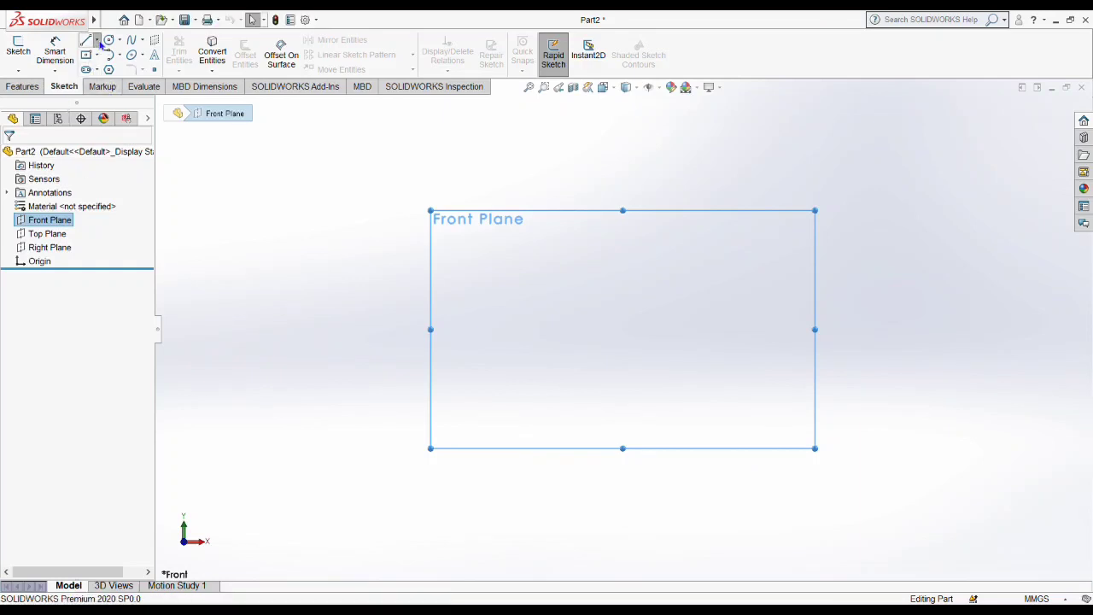
Step: Start Sketch1 on Front Plane from the Line and Rectangle tools, cancelling the rectangle
{"action": "left_click", "coordinate": [86, 41]}
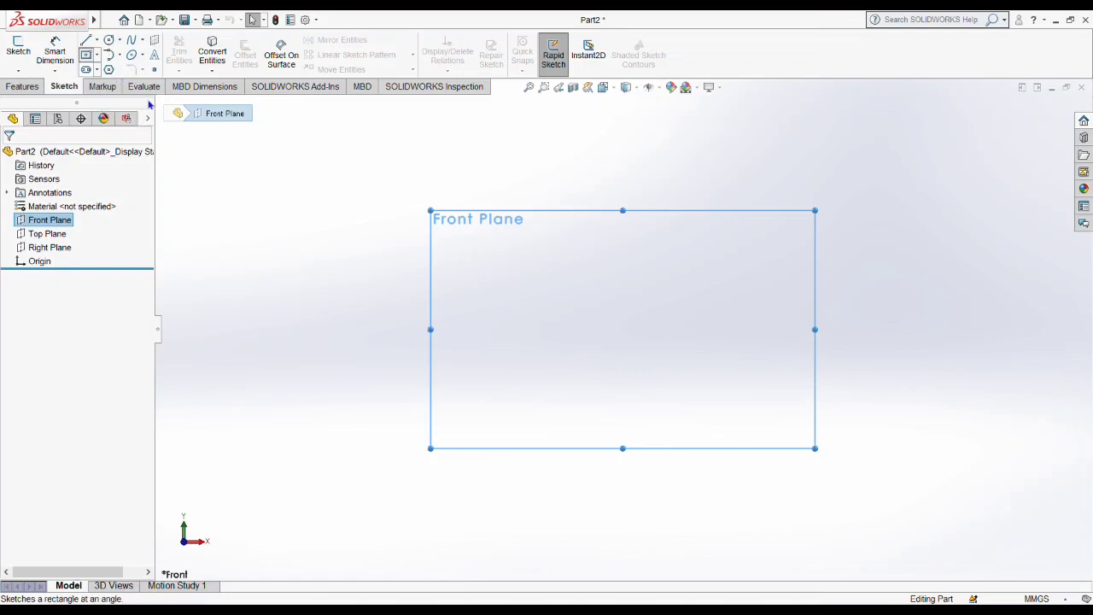
{"action": "left_click", "coordinate": [96, 69]}
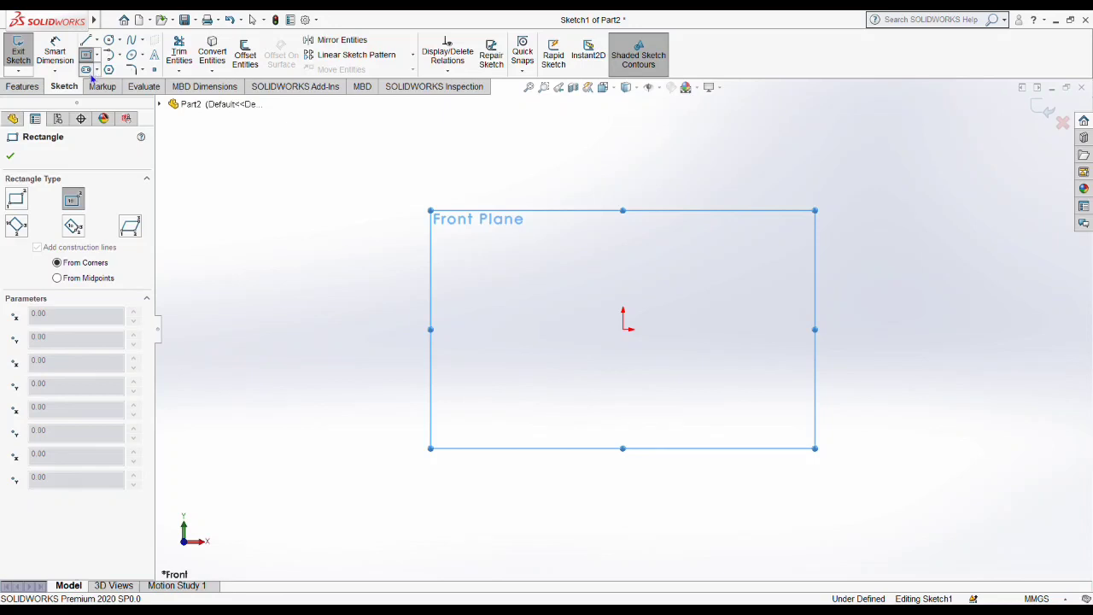
{"action": "key", "text": "Escape"}
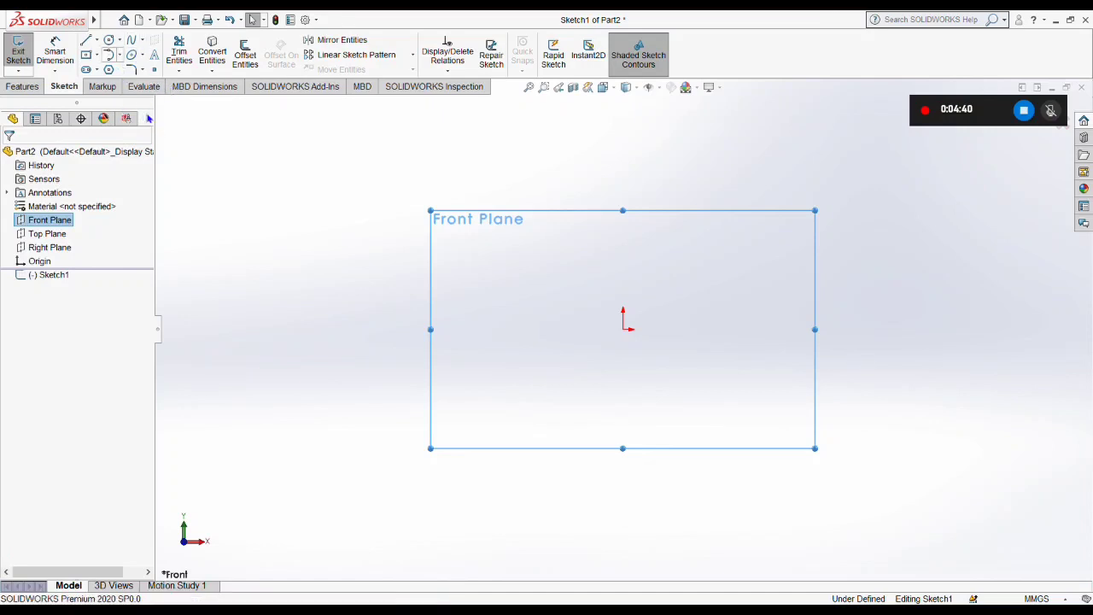
{"action": "left_click", "coordinate": [148, 118]}
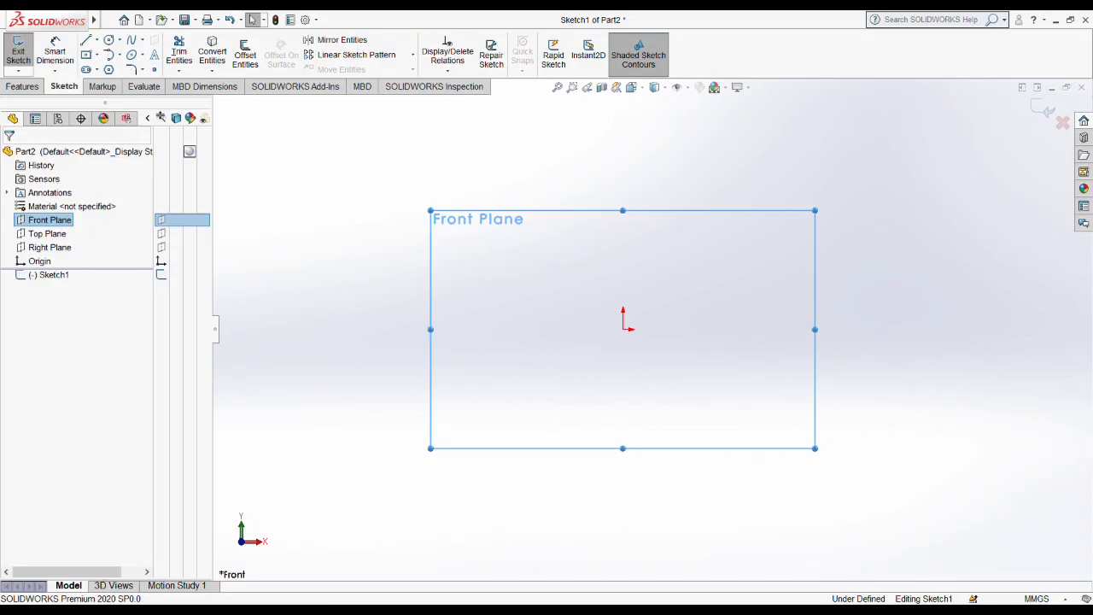
{"action": "left_click", "coordinate": [148, 118]}
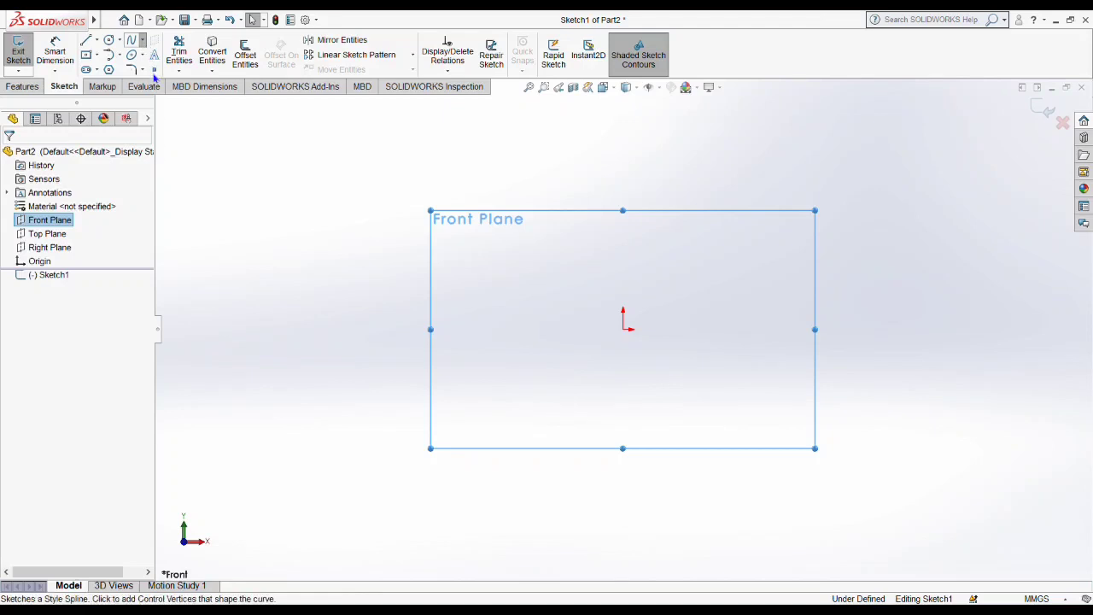
{"action": "left_click", "coordinate": [133, 41]}
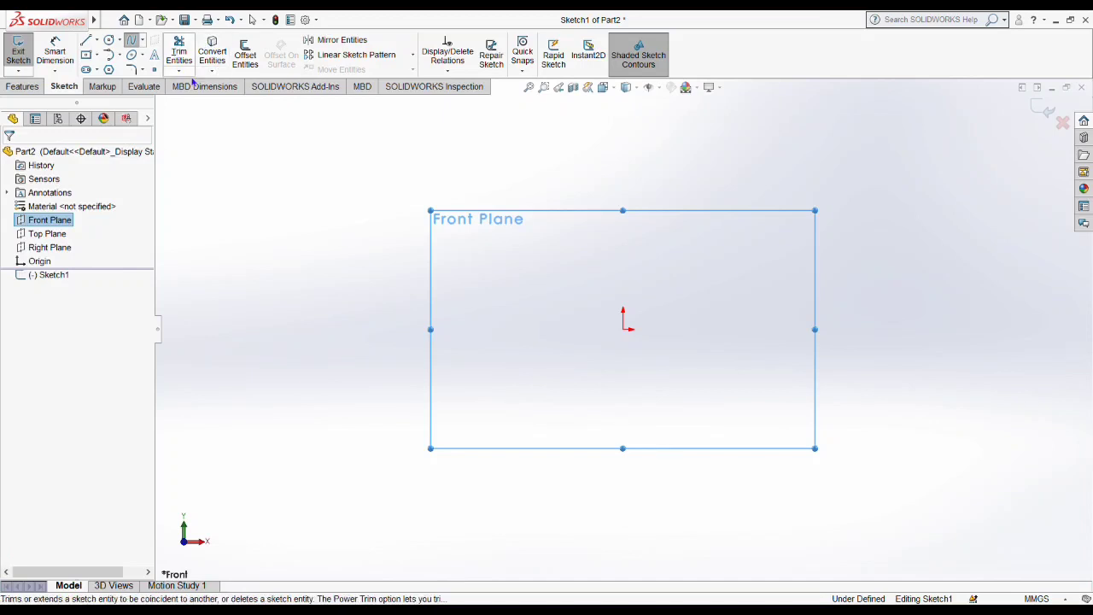
Step: Draw four connected lines through the origin, ending with a vertical line on the left
{"action": "left_click", "coordinate": [87, 41]}
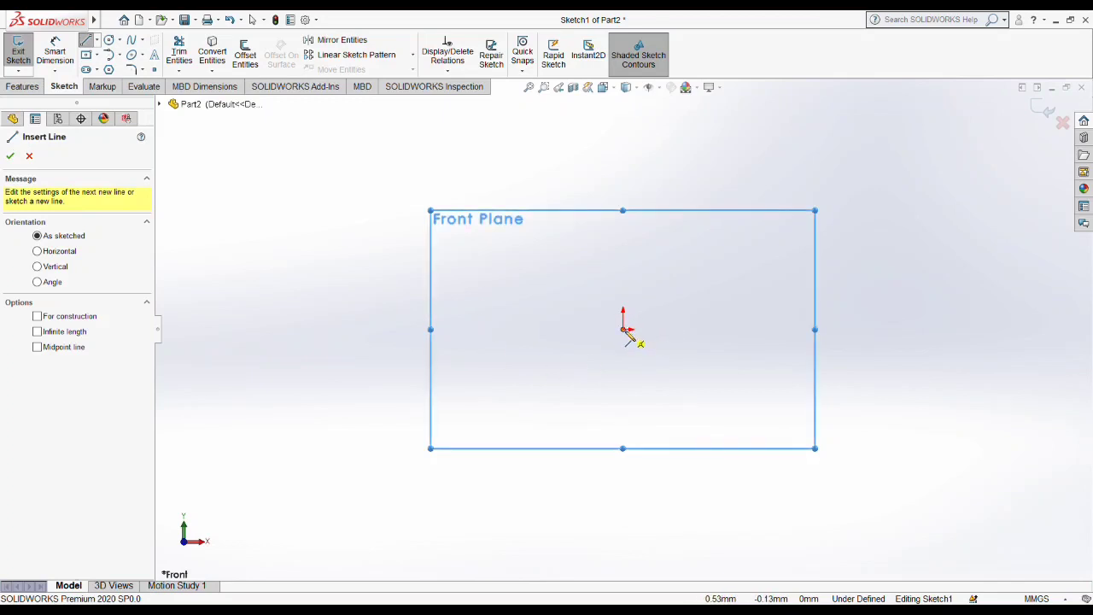
{"action": "left_click", "coordinate": [878, 329]}
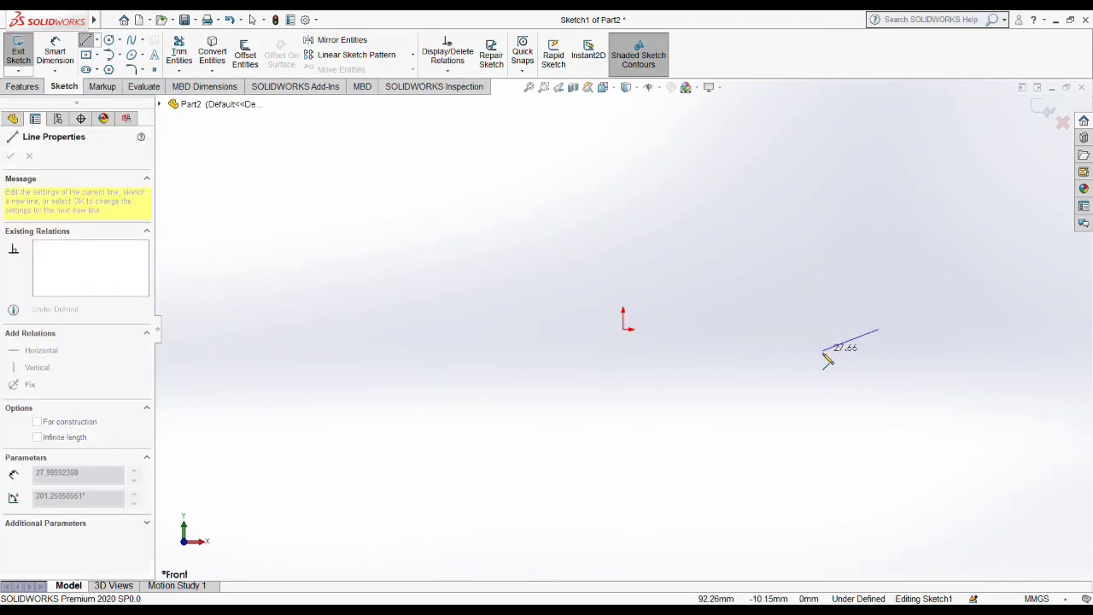
{"action": "left_click", "coordinate": [624, 331]}
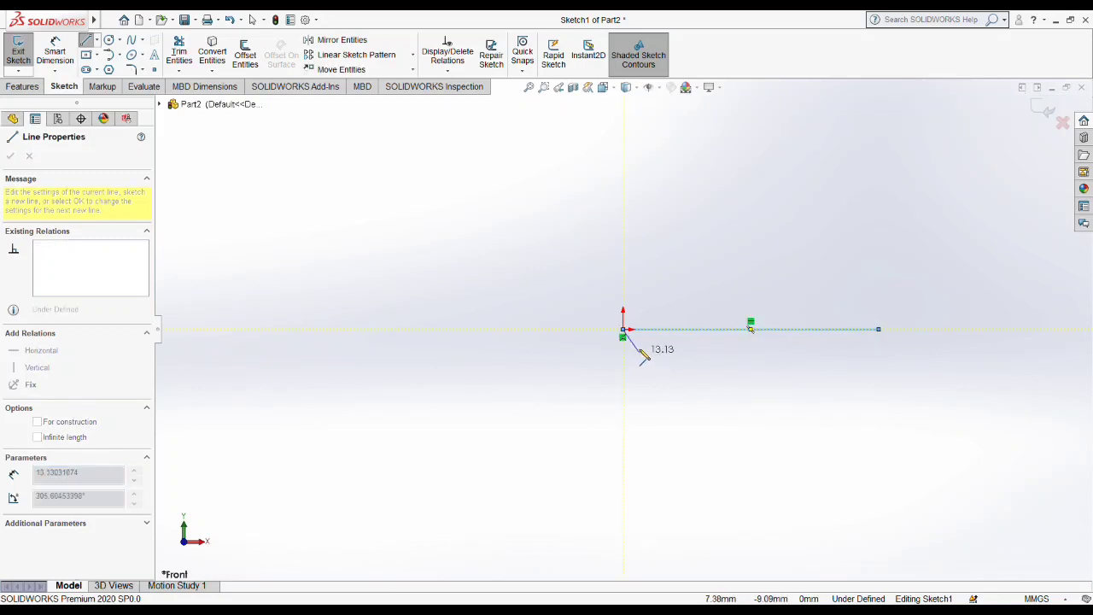
{"action": "left_click", "coordinate": [625, 455]}
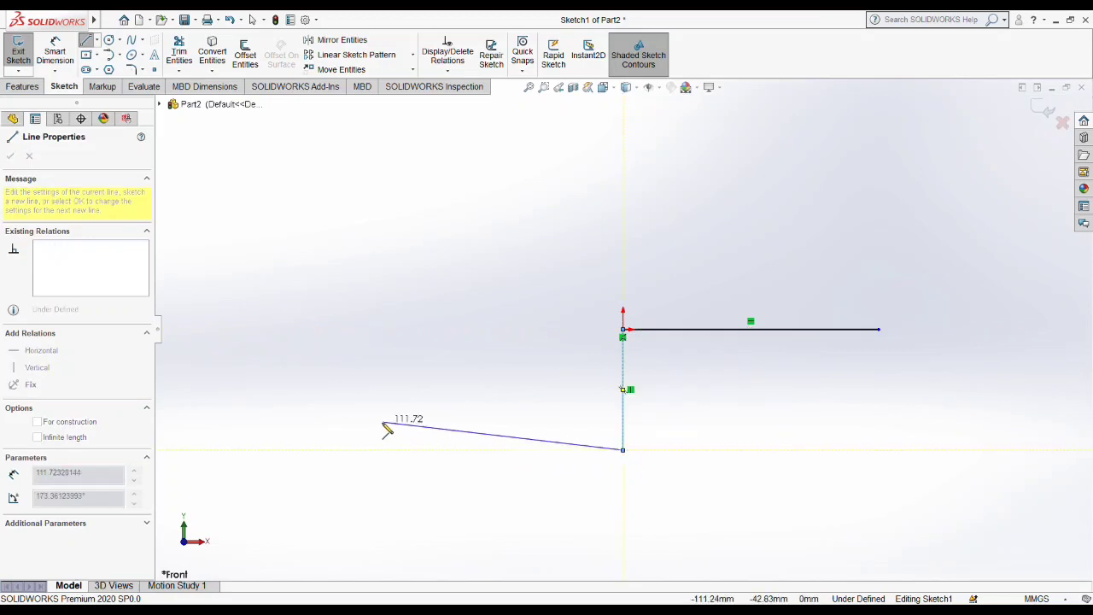
{"action": "left_click", "coordinate": [362, 450]}
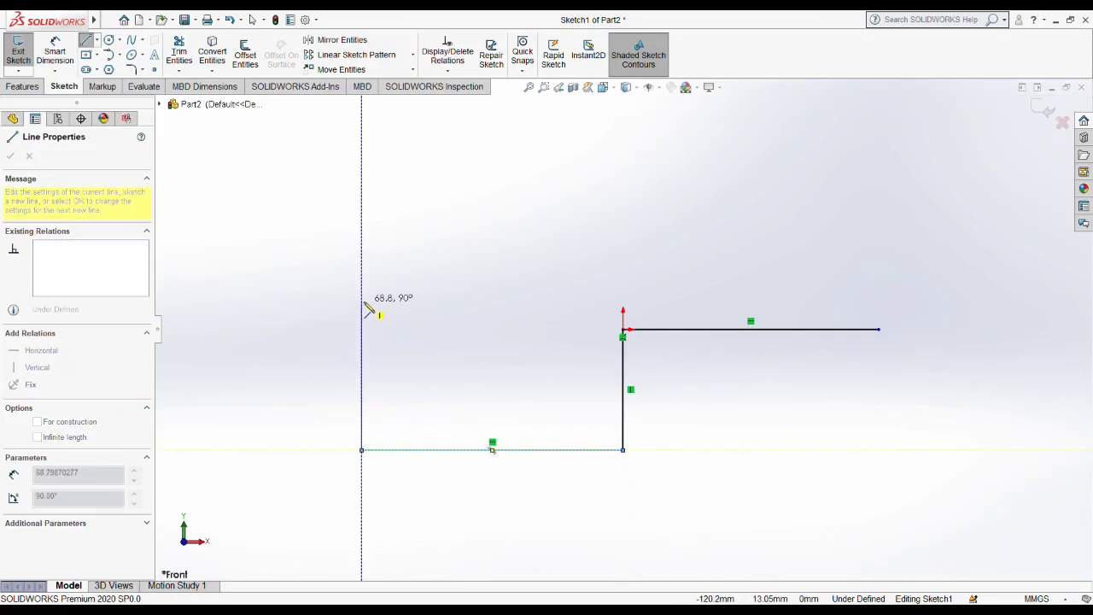
{"action": "left_click", "coordinate": [362, 302]}
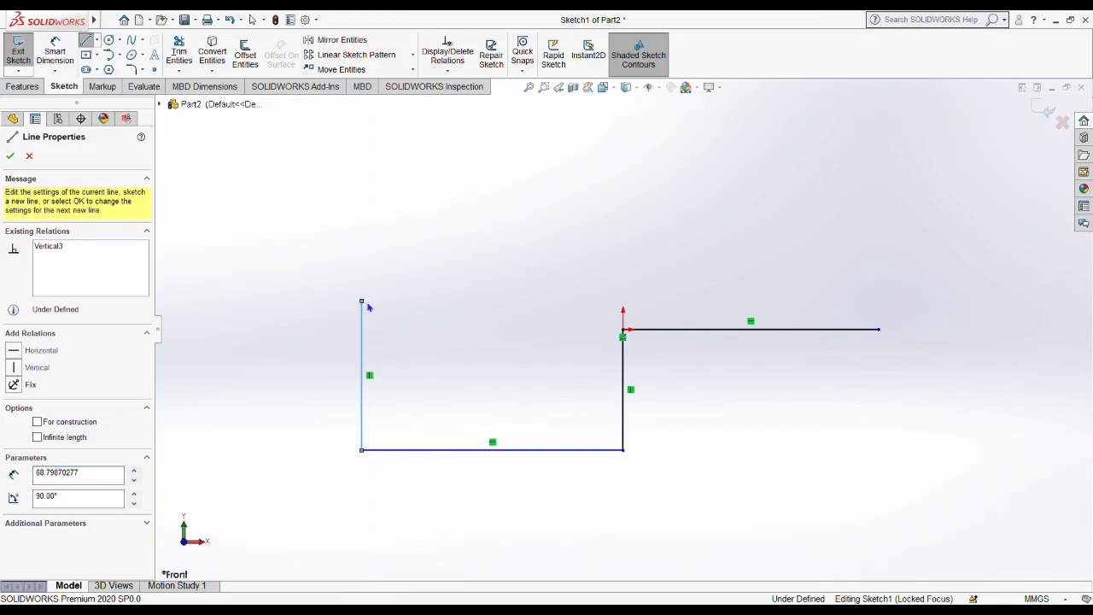
{"action": "key", "text": "Escape"}
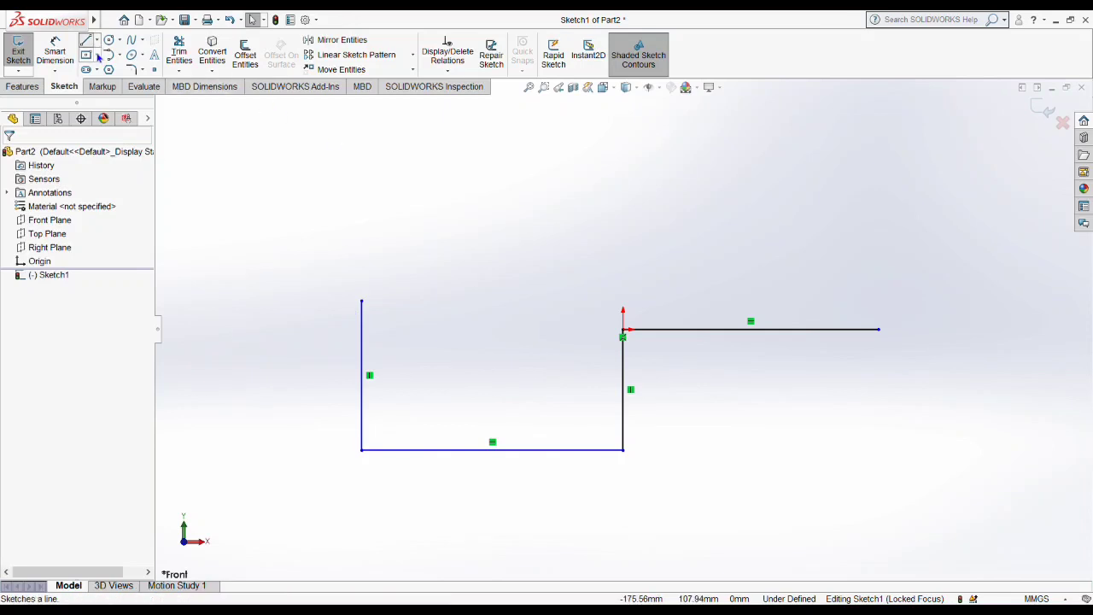
Step: Draw a vertical centerline passing through the origin
{"action": "left_click", "coordinate": [101, 72]}
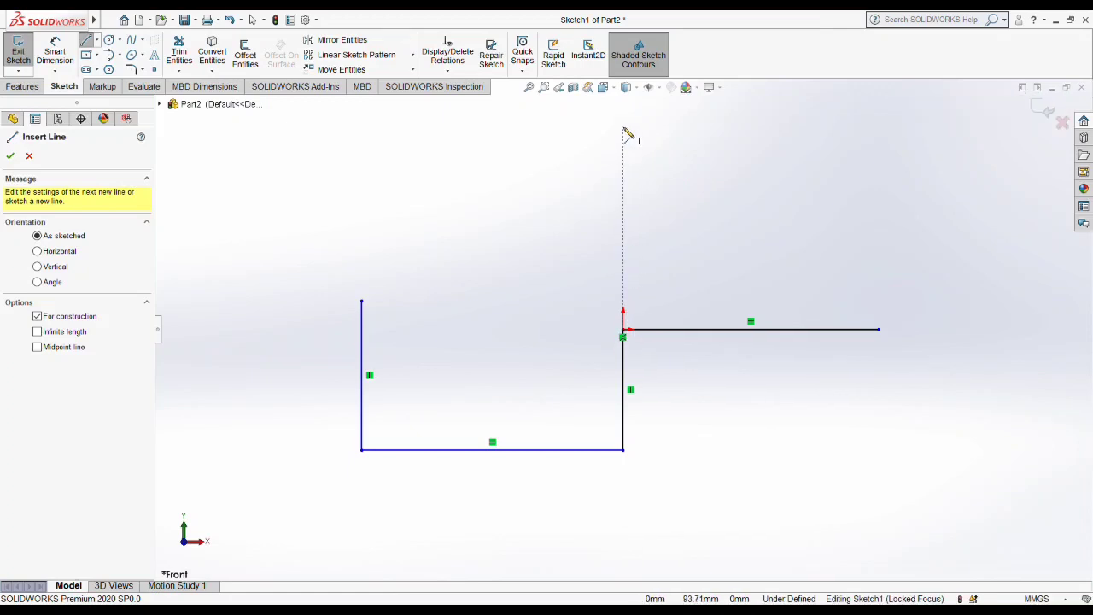
{"action": "left_click", "coordinate": [623, 130]}
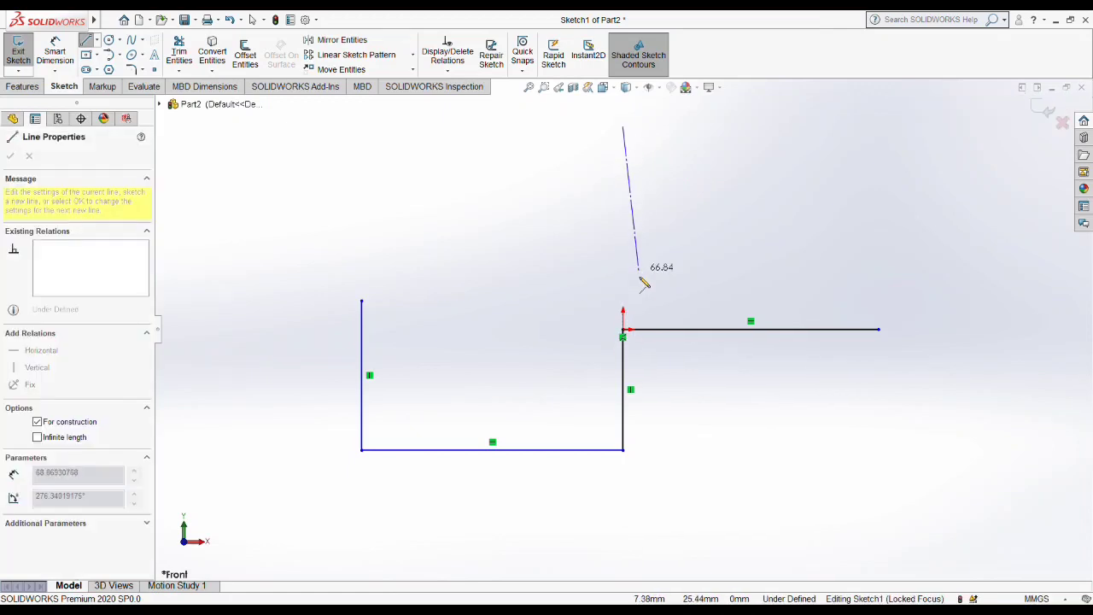
{"action": "left_click", "coordinate": [624, 527]}
{"action": "key", "text": "Escape"}
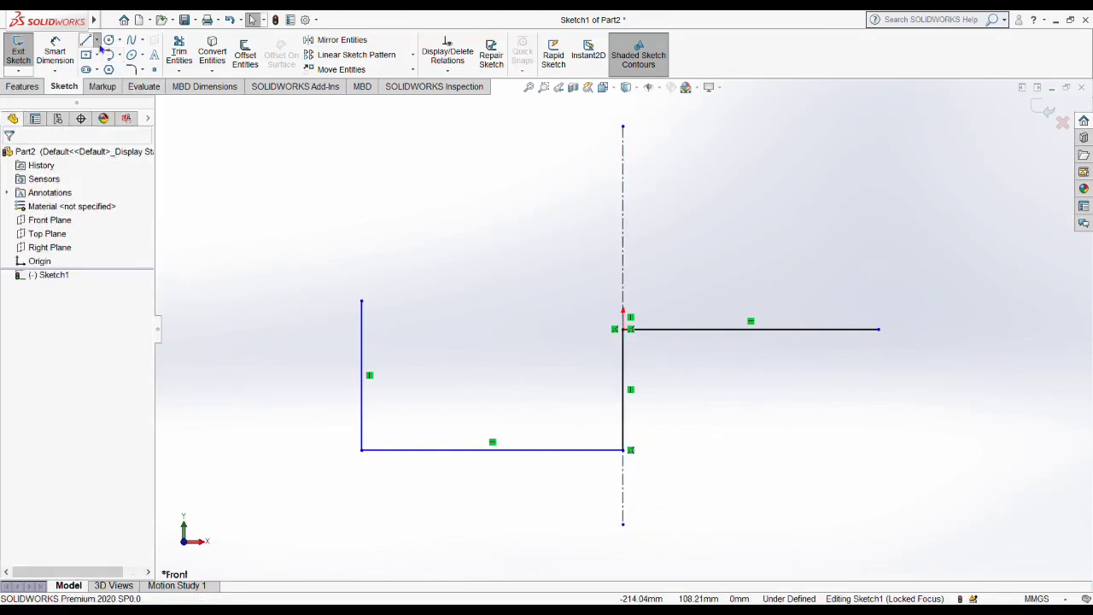
Step: Add a horizontal midpoint line at upper left, then box-select all sketch entities
{"action": "left_click", "coordinate": [119, 86]}
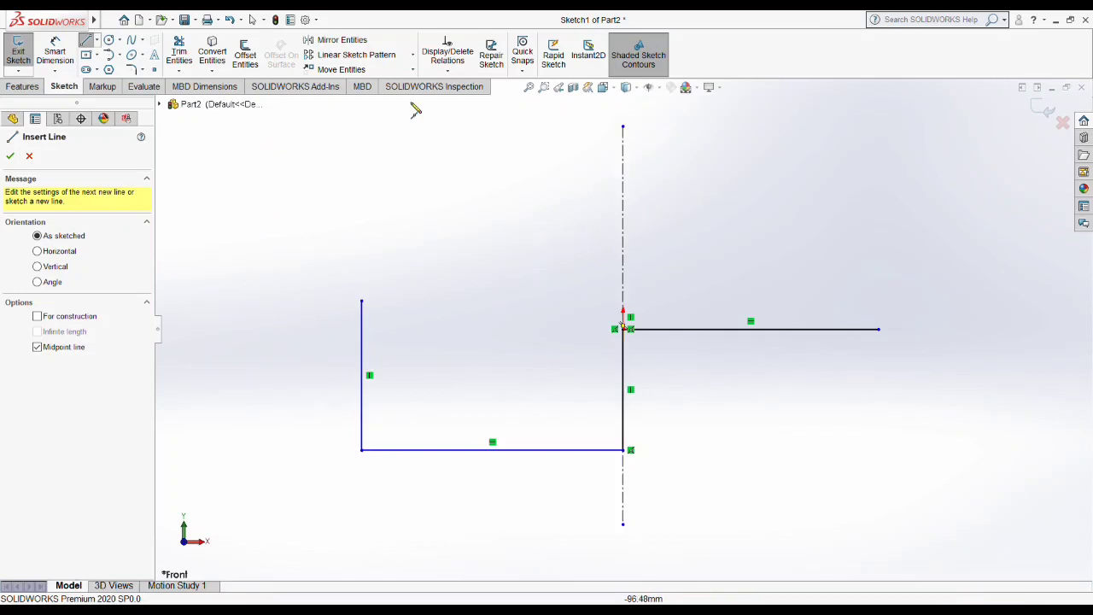
{"action": "left_click", "coordinate": [298, 204]}
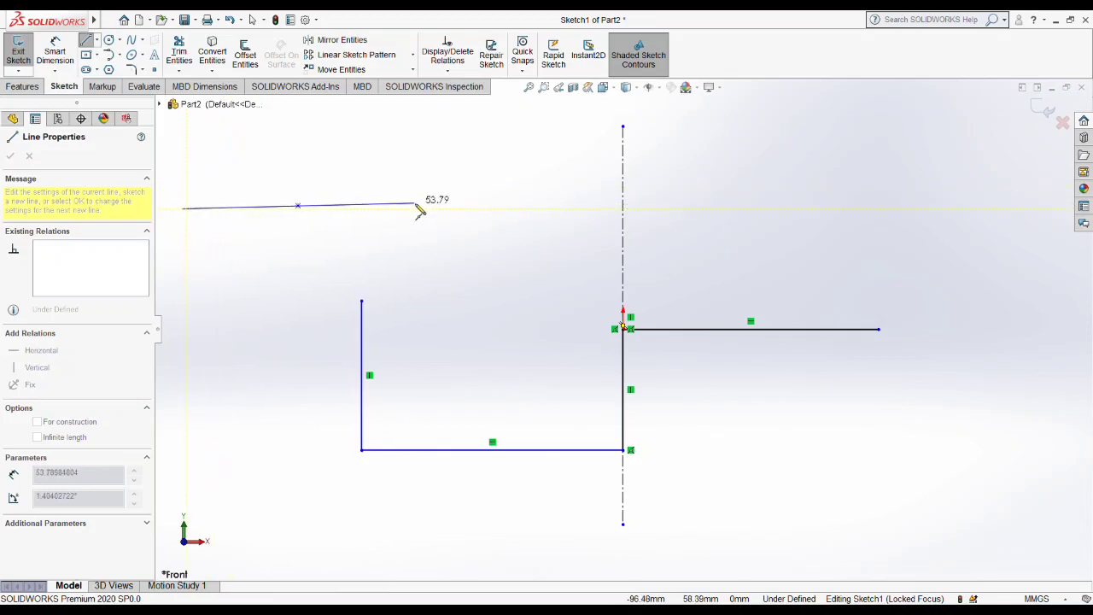
{"action": "left_click", "coordinate": [420, 207]}
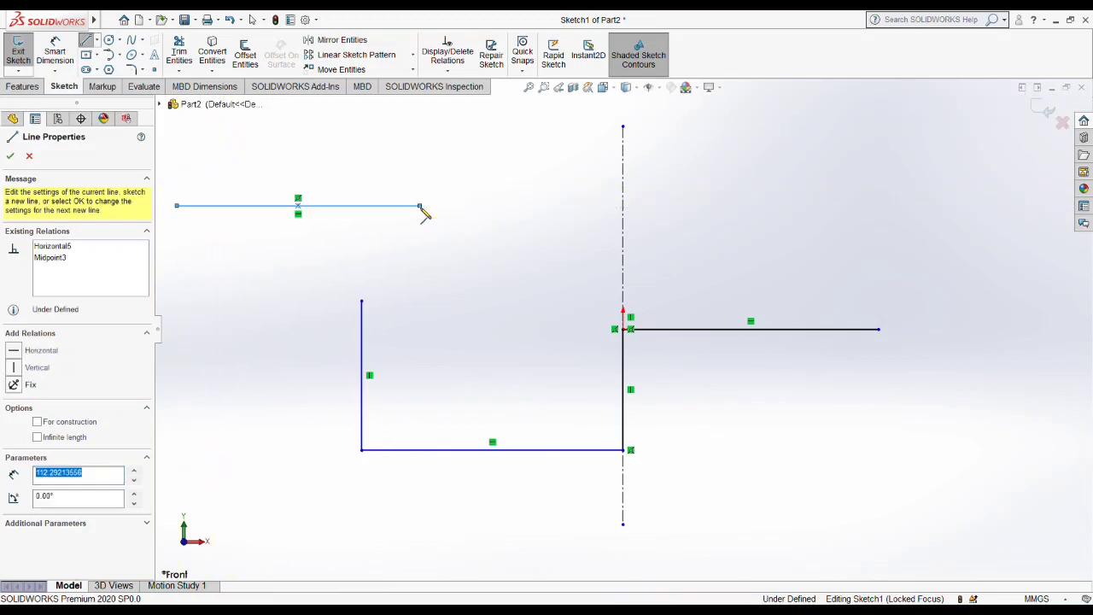
{"action": "key", "text": "Escape"}
{"action": "key", "text": "Escape"}
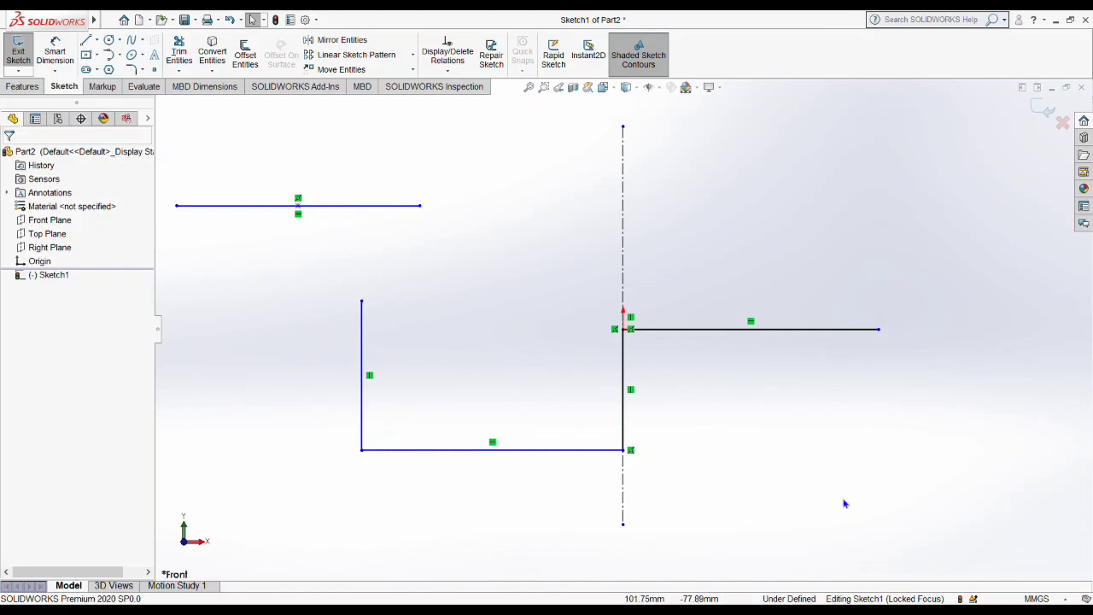
{"action": "left_click_drag", "start_coordinate": [1013, 527], "coordinate": [187, 145]}
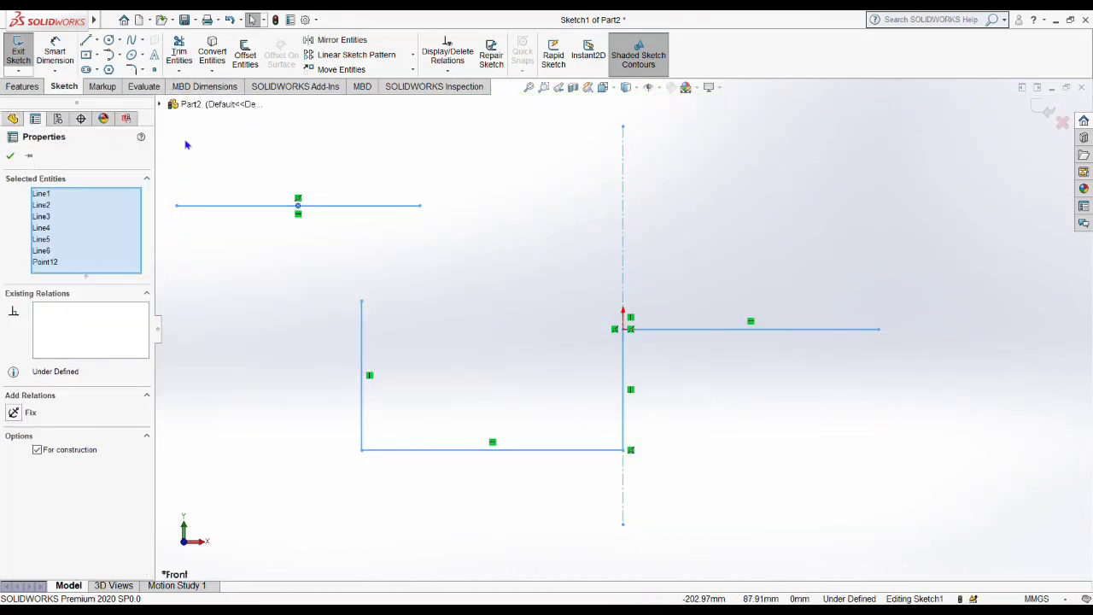
Step: Delete all sketch lines and draw a corner rectangle around the origin
{"action": "key", "text": "Delete"}
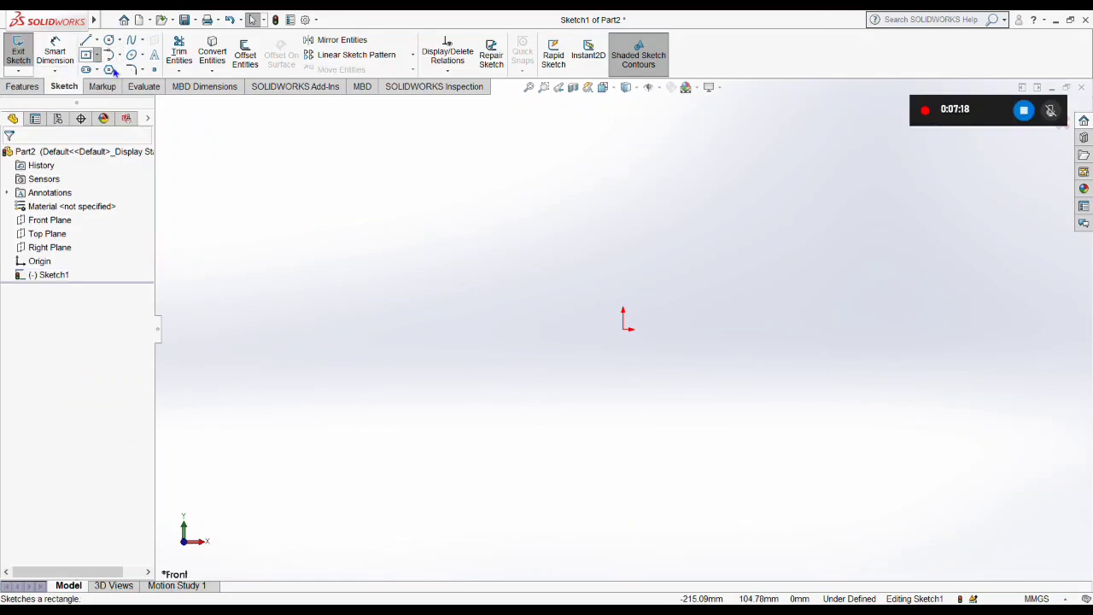
{"action": "left_click", "coordinate": [86, 54]}
{"action": "left_click", "coordinate": [443, 436]}
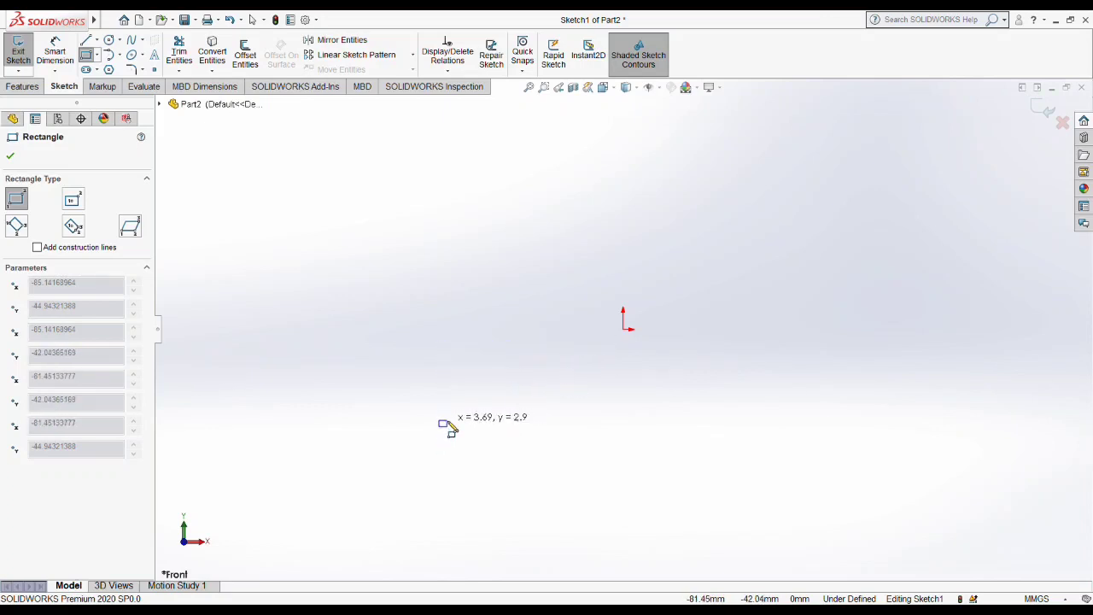
{"action": "left_click", "coordinate": [665, 265]}
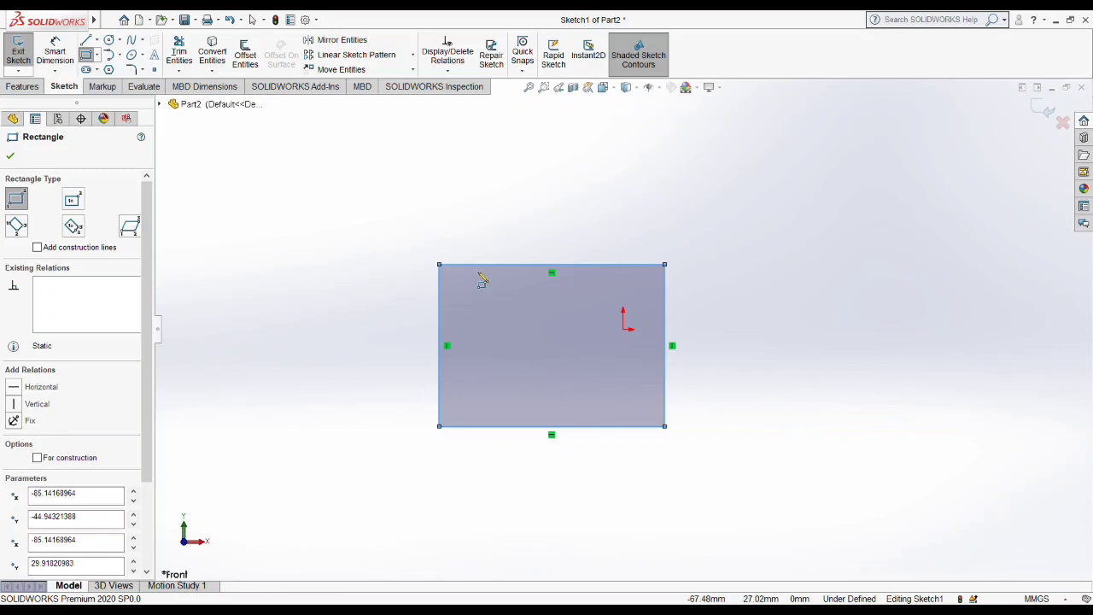
{"action": "key", "text": "Escape"}
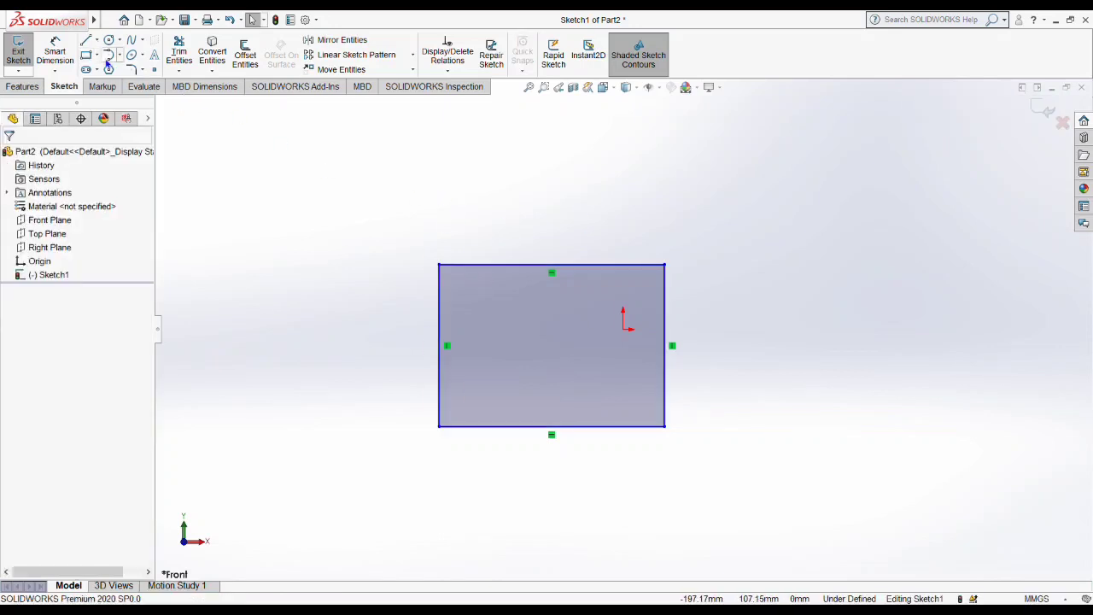
Step: Add a center rectangle with construction diagonals at the upper left
{"action": "left_click", "coordinate": [96, 55]}
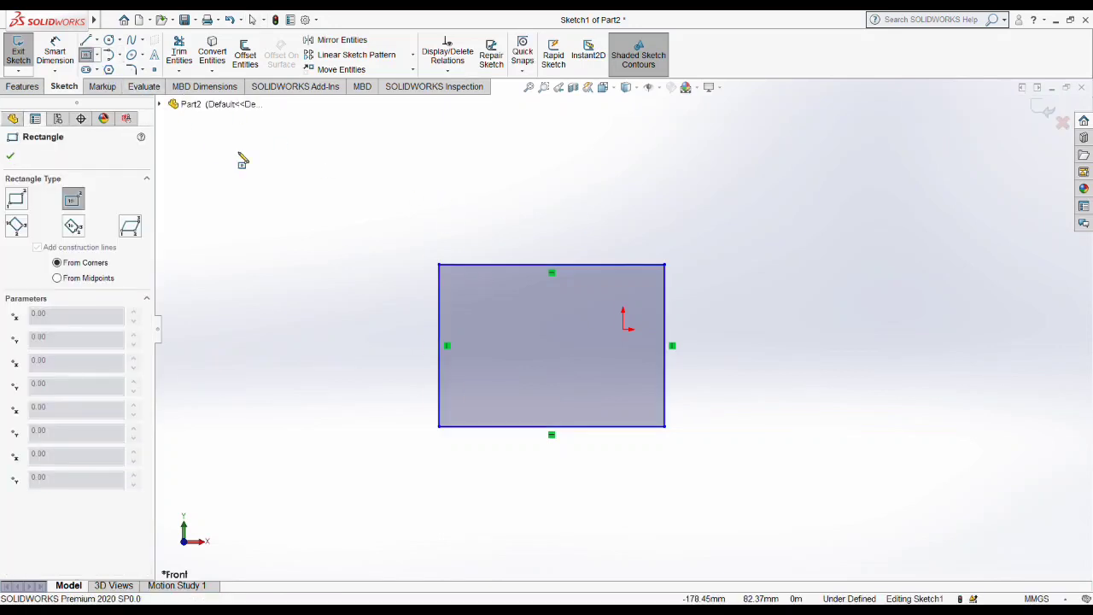
{"action": "left_click", "coordinate": [267, 224]}
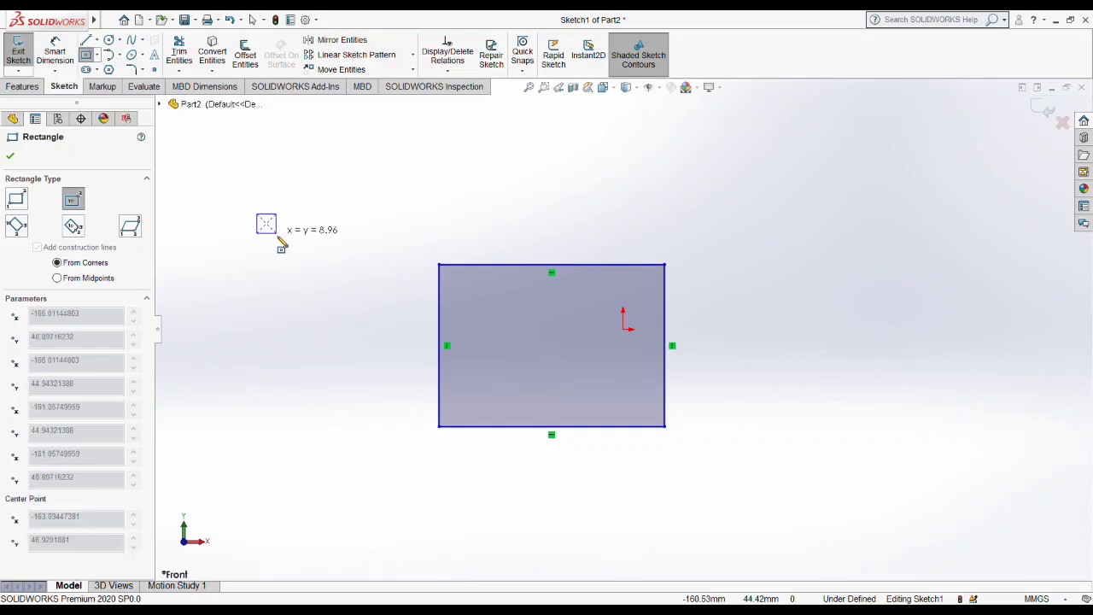
{"action": "left_click", "coordinate": [351, 269]}
{"action": "key", "text": "Escape"}
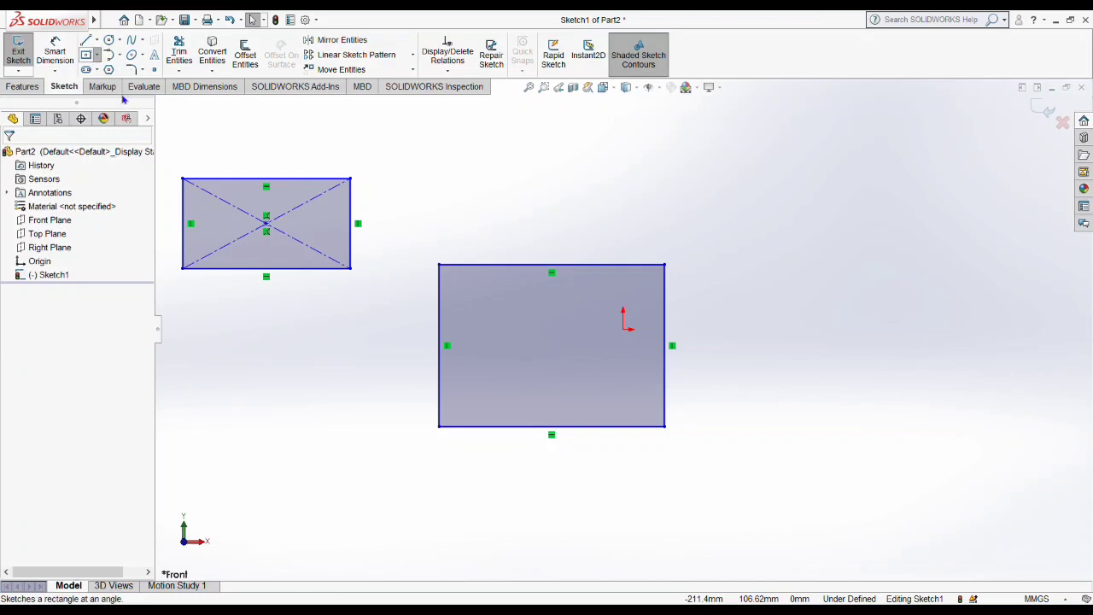
Step: Draw a 3-point corner rectangle to the right of the origin rectangle
{"action": "left_click", "coordinate": [794, 311]}
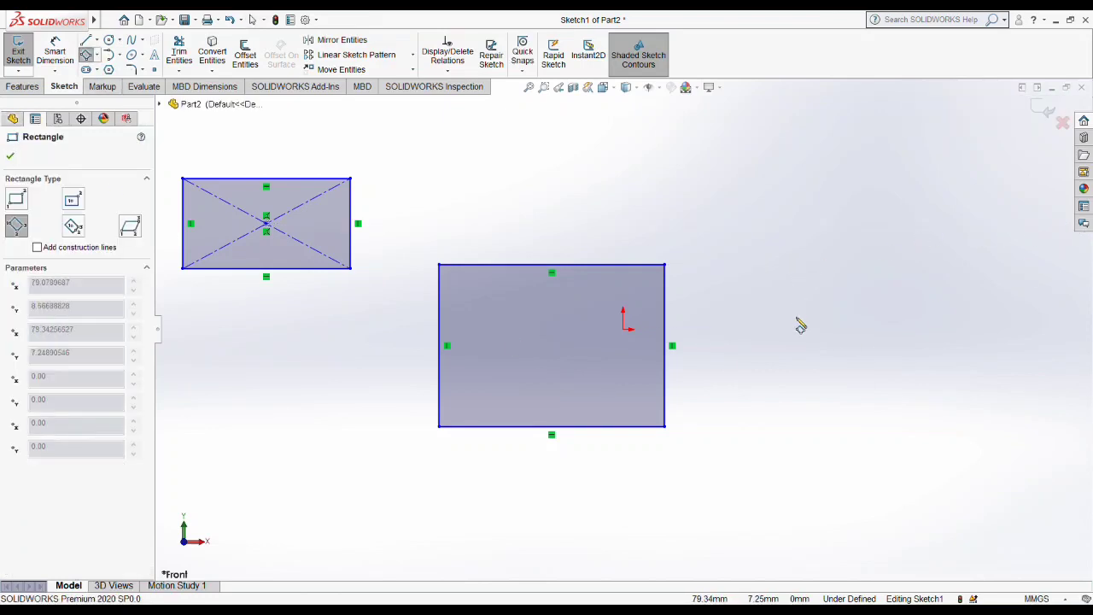
{"action": "left_click", "coordinate": [796, 449]}
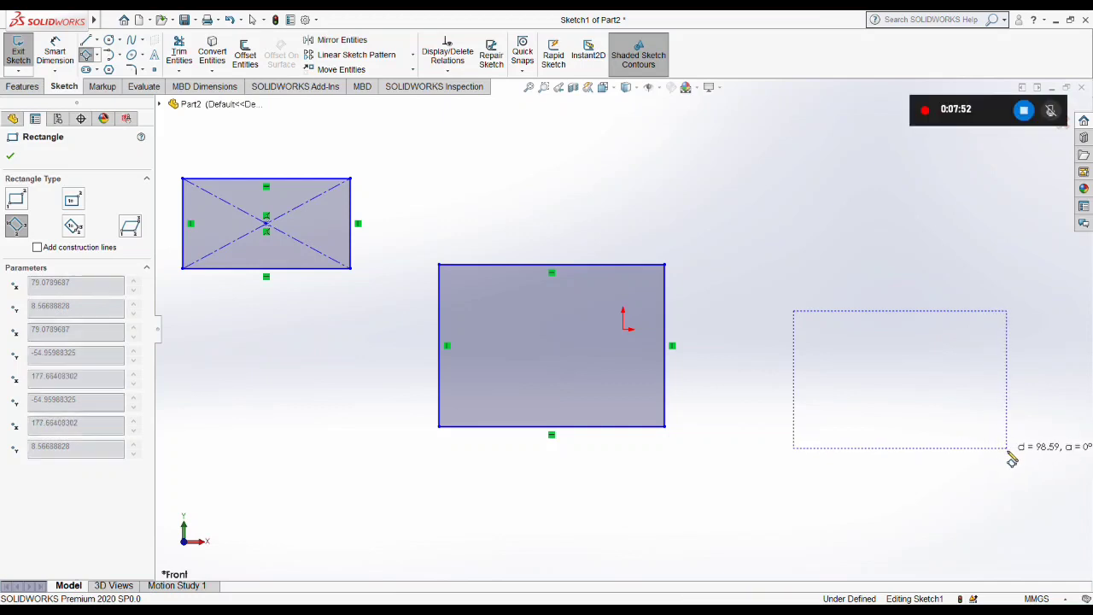
{"action": "left_click", "coordinate": [1008, 452]}
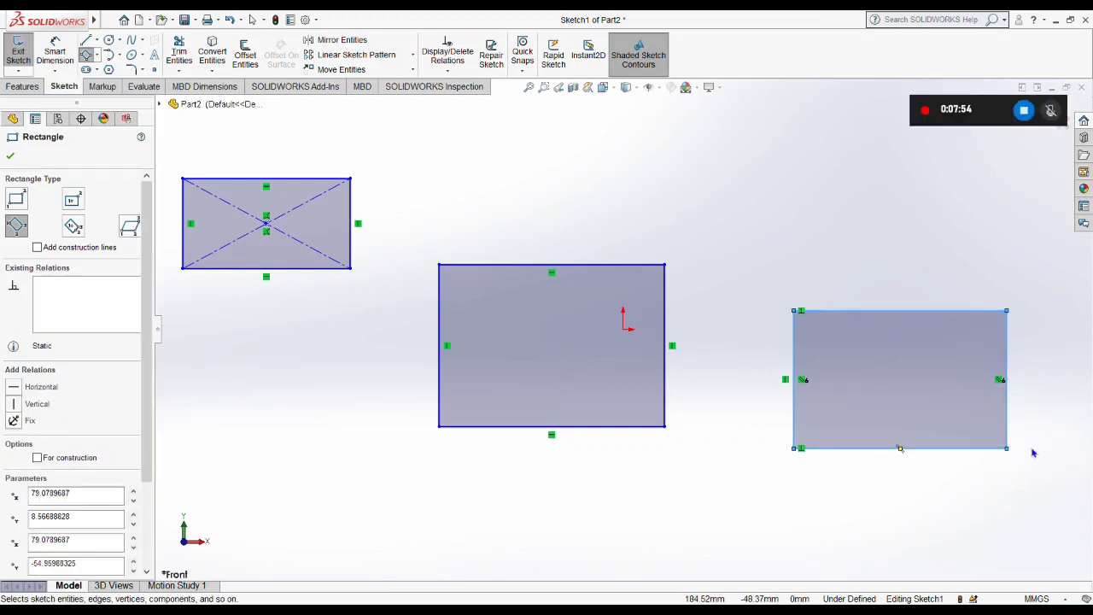
{"action": "key", "text": "Escape"}
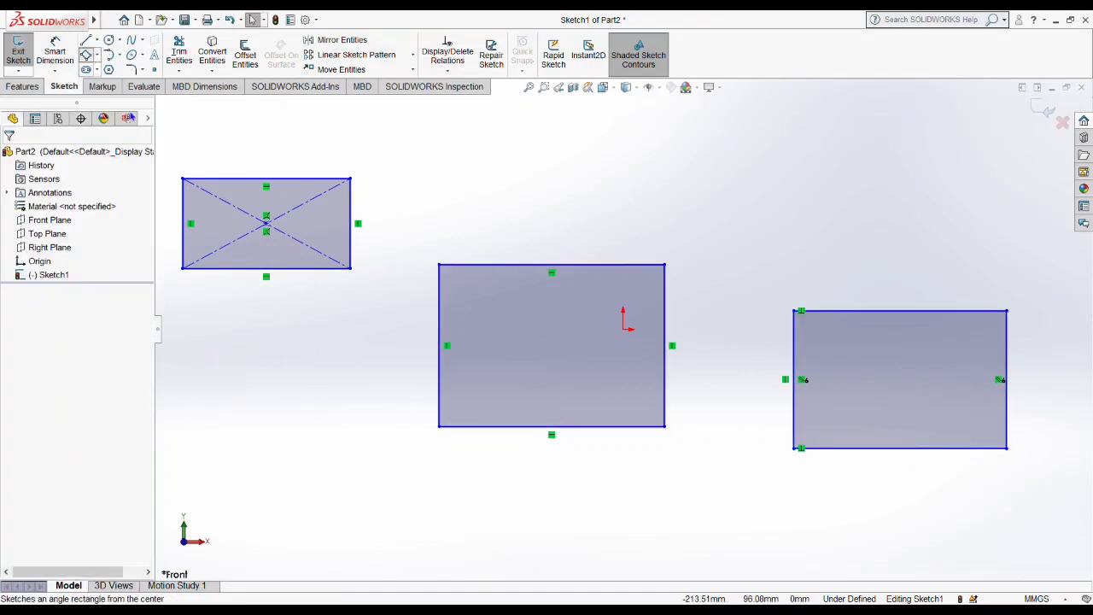
Step: Draw an angled 3-point center rectangle at the upper right
{"action": "left_click", "coordinate": [86, 54]}
{"action": "left_click", "coordinate": [766, 168]}
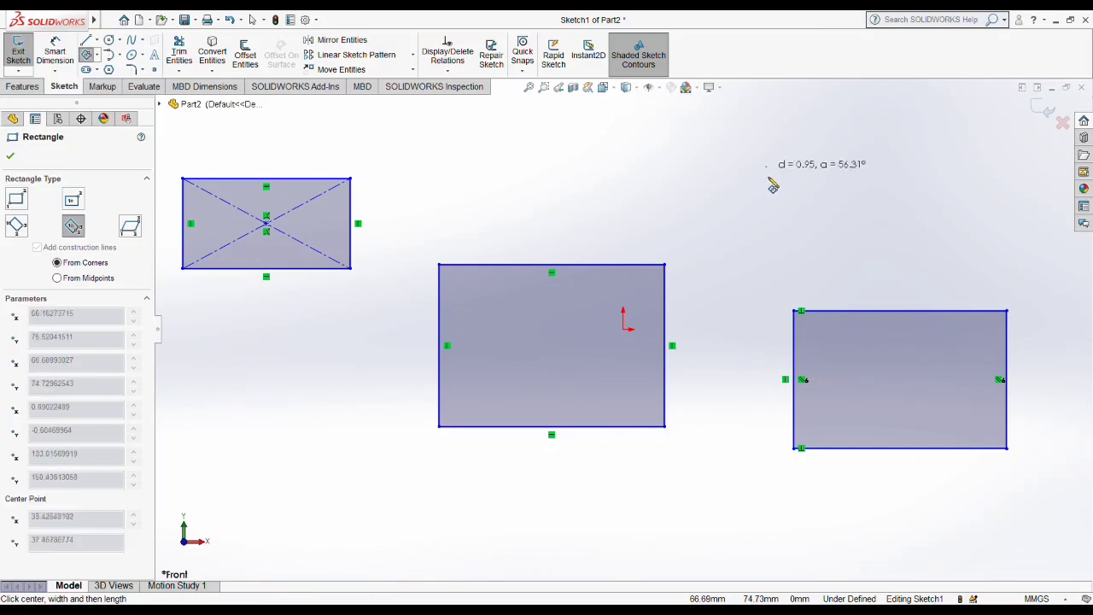
{"action": "left_click", "coordinate": [772, 254]}
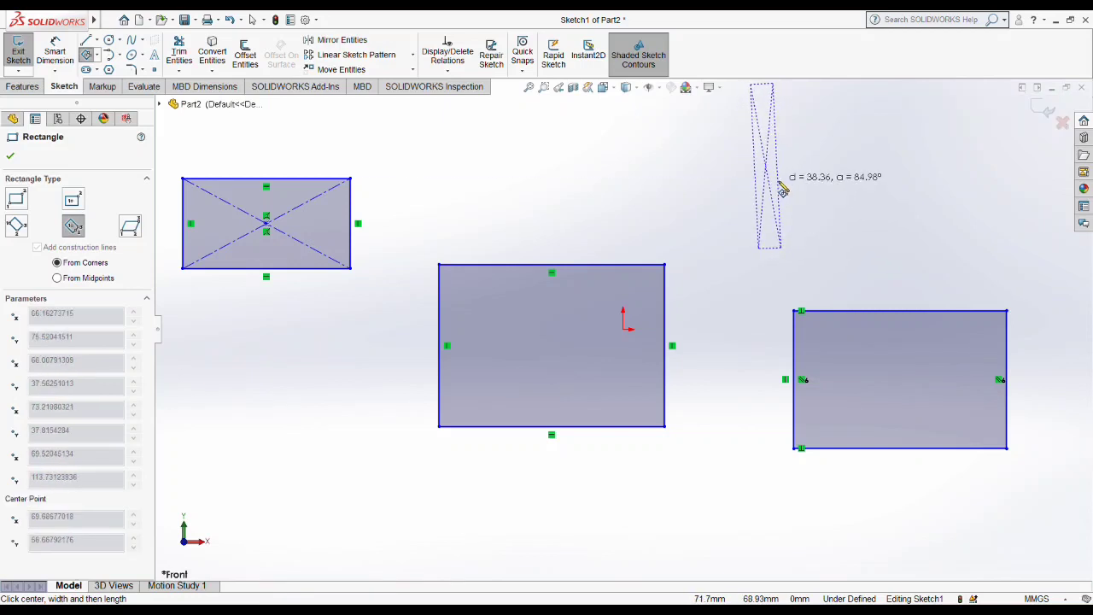
{"action": "left_click", "coordinate": [853, 174]}
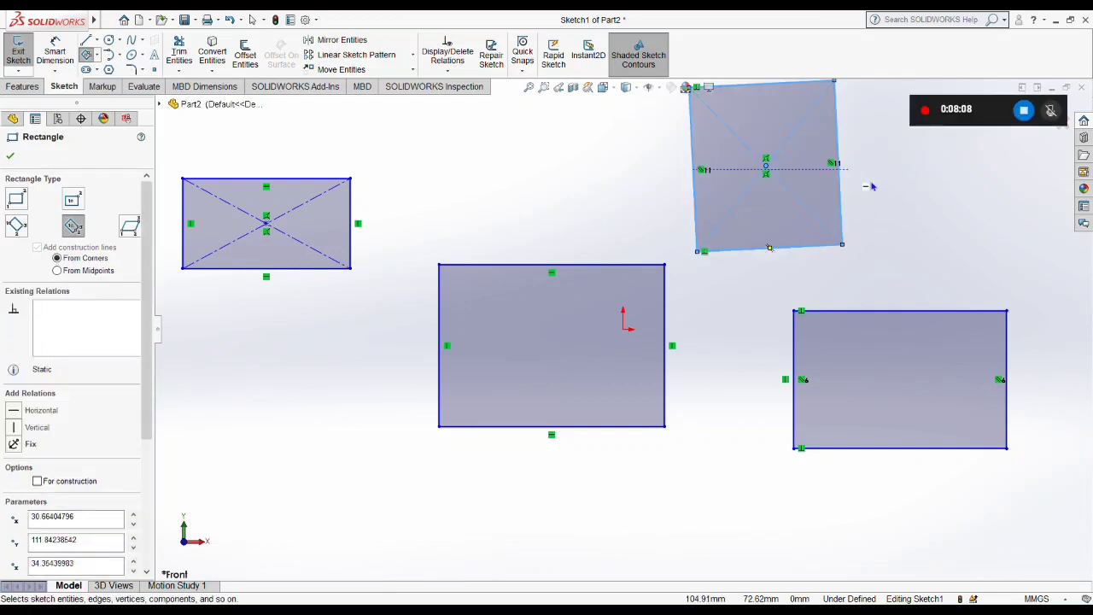
{"action": "key", "text": "Escape"}
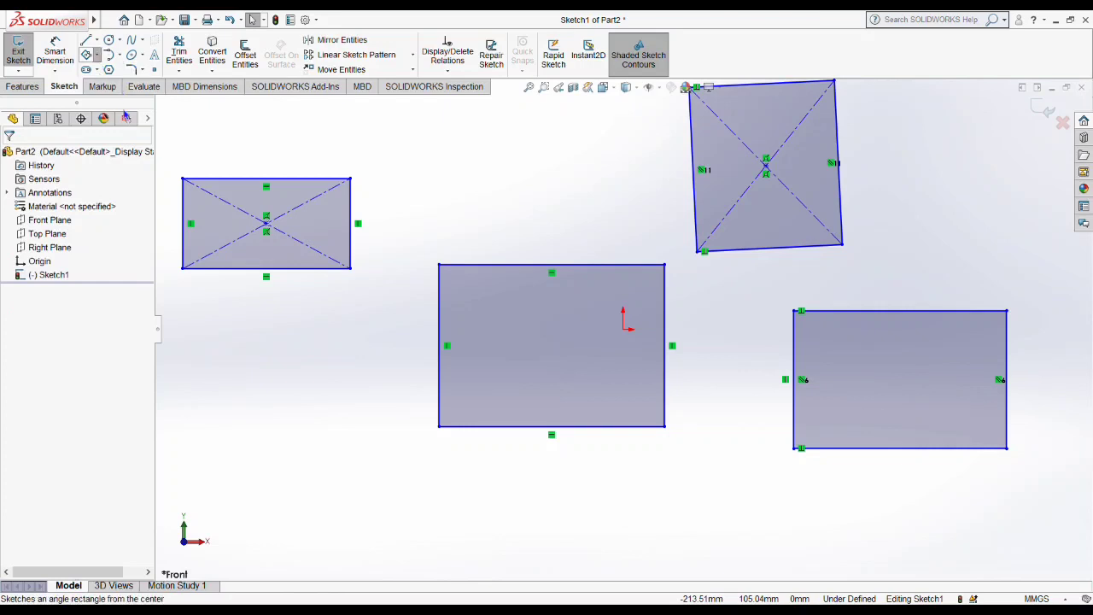
Step: Draw another 3-point center rectangle at the lower left
{"action": "key", "text": "Return"}
{"action": "scroll", "coordinate": [398, 263], "scroll_direction": "up", "scroll_amount": 3}
{"action": "scroll", "coordinate": [402, 268], "scroll_direction": "up", "scroll_amount": 3}
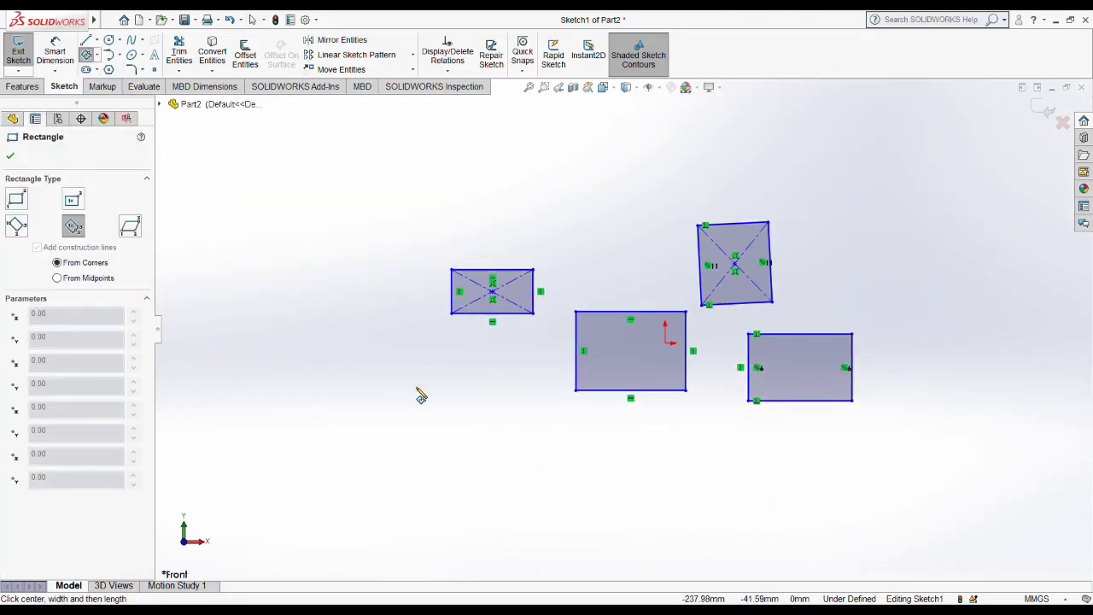
{"action": "left_click", "coordinate": [353, 408]}
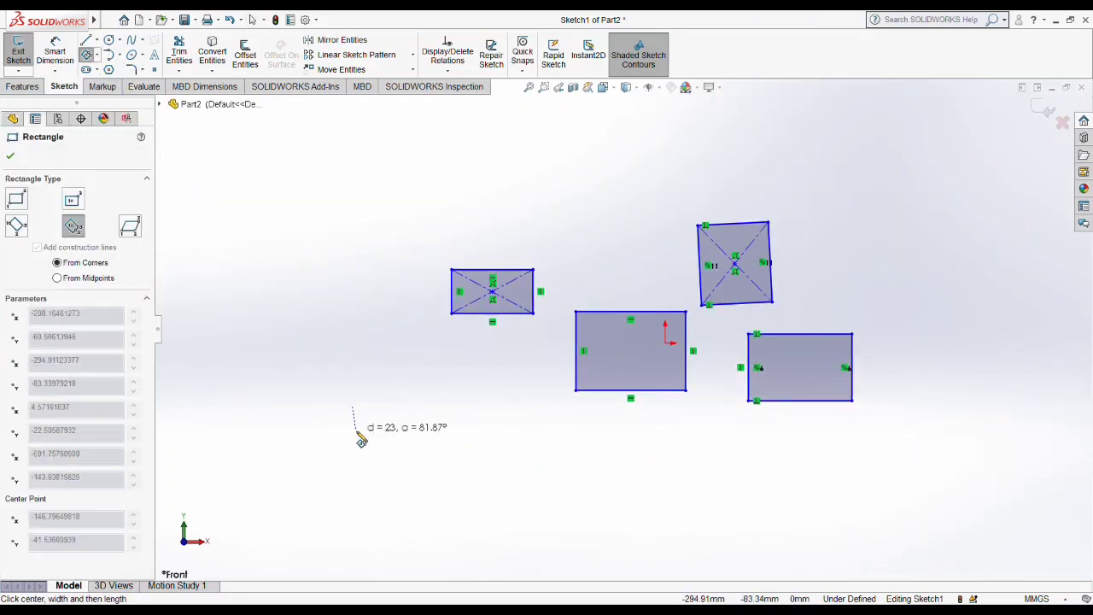
{"action": "left_click", "coordinate": [351, 485]}
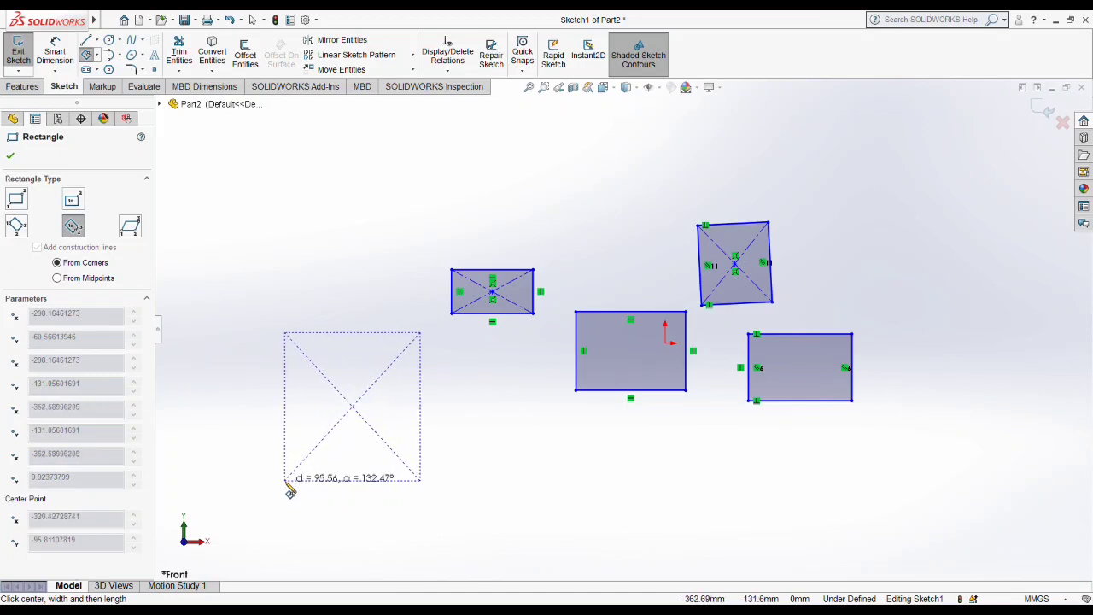
{"action": "left_click", "coordinate": [287, 483]}
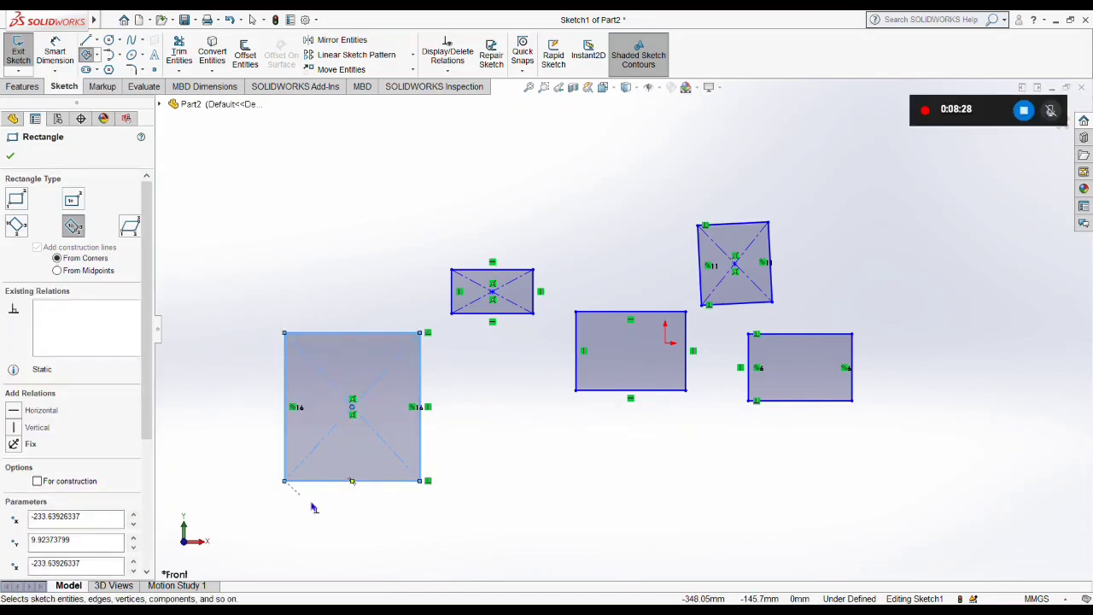
{"action": "key", "text": "Escape"}
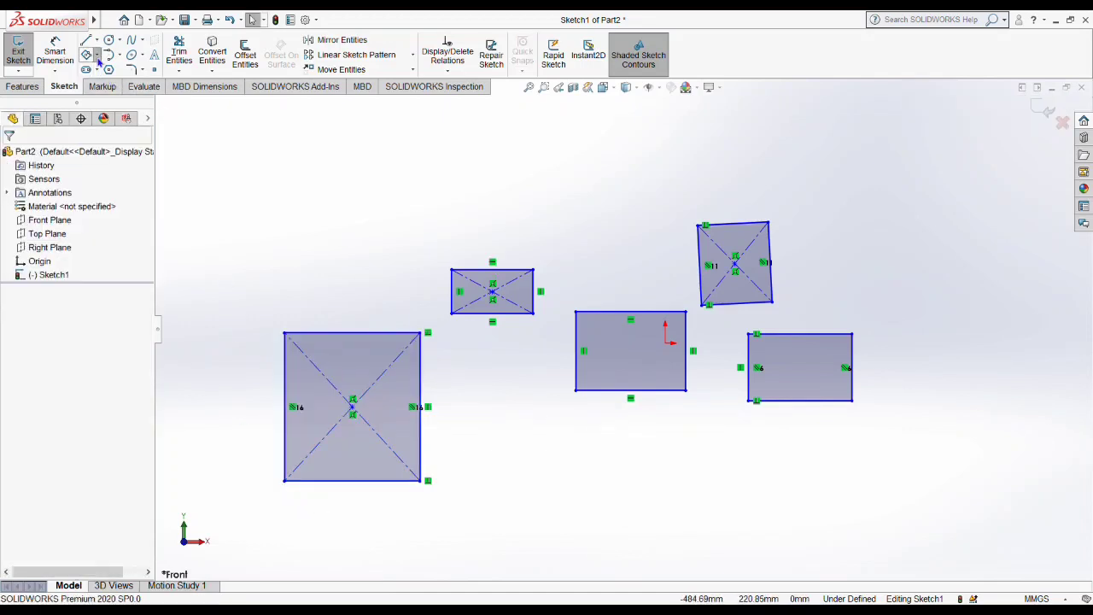
Step: Draw a slanted parallelogram at the upper left from three corners
{"action": "left_click", "coordinate": [98, 56]}
{"action": "left_click", "coordinate": [154, 149]}
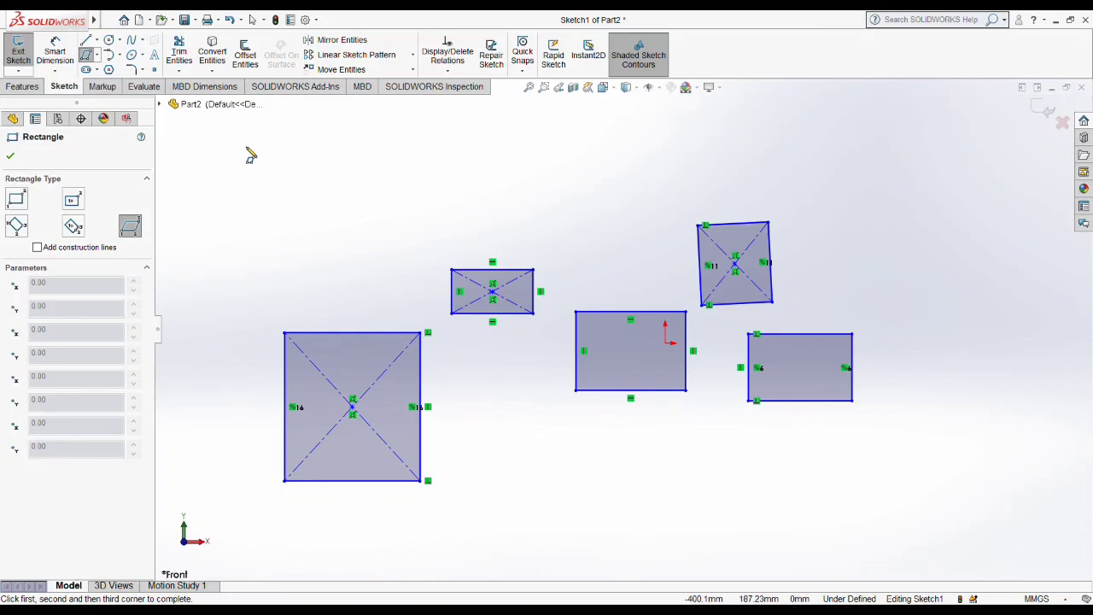
{"action": "left_click", "coordinate": [246, 148]}
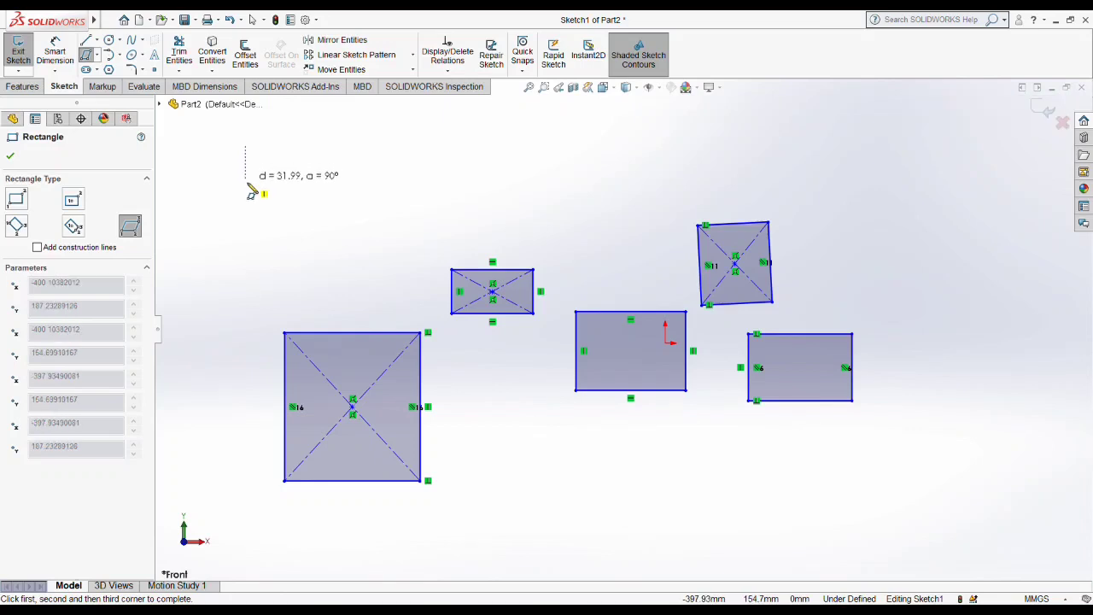
{"action": "left_click", "coordinate": [246, 243]}
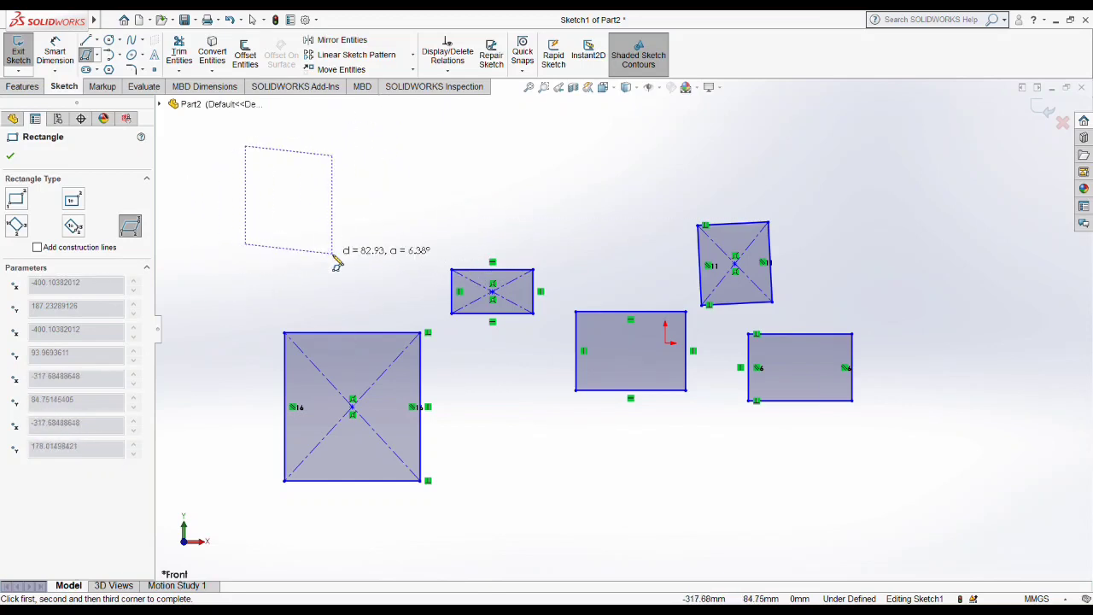
{"action": "left_click", "coordinate": [333, 254]}
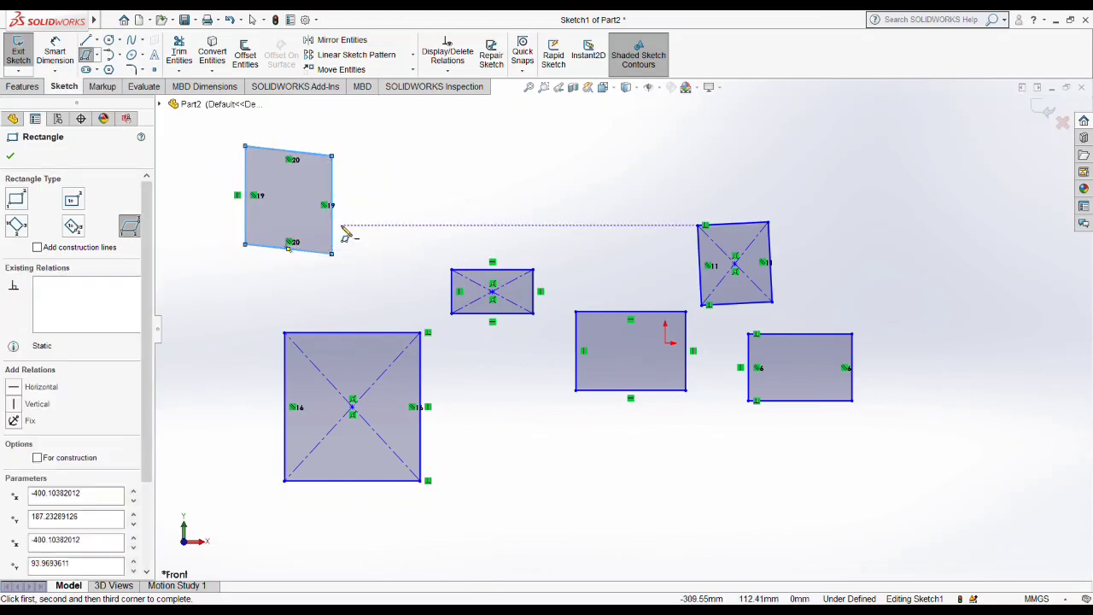
{"action": "key", "text": "Escape"}
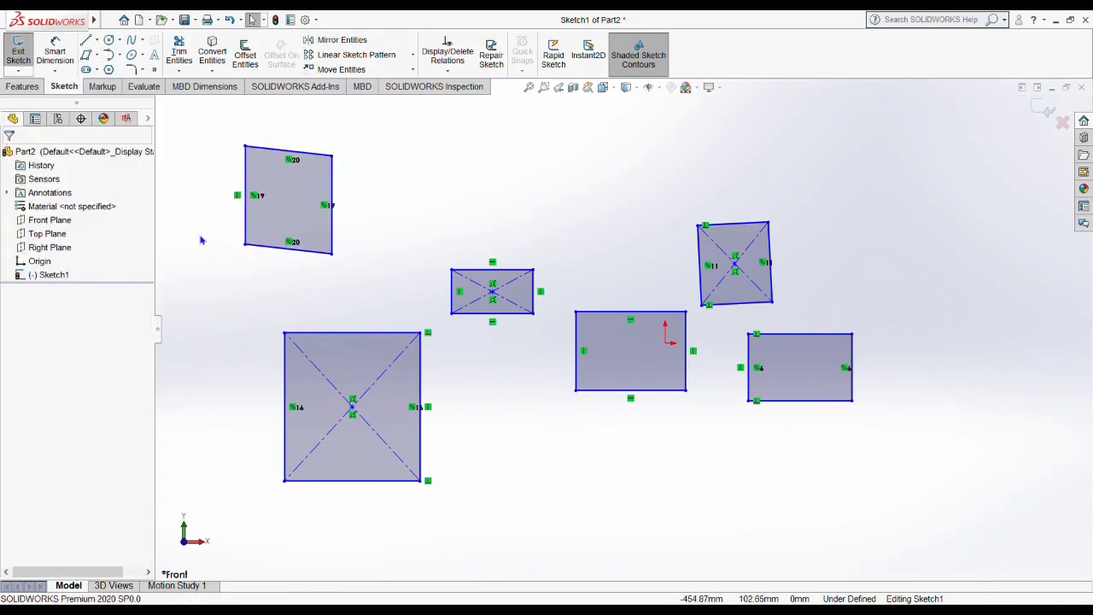
Step: Delete all rectangles and draw a horizontal straight slot above the origin
{"action": "mouse_move", "coordinate": [977, 532]}
{"action": "left_mouse_down"}
{"action": "mouse_move", "coordinate": [147, 88]}
{"action": "mouse_move", "coordinate": [202, 127]}
{"action": "left_mouse_up"}
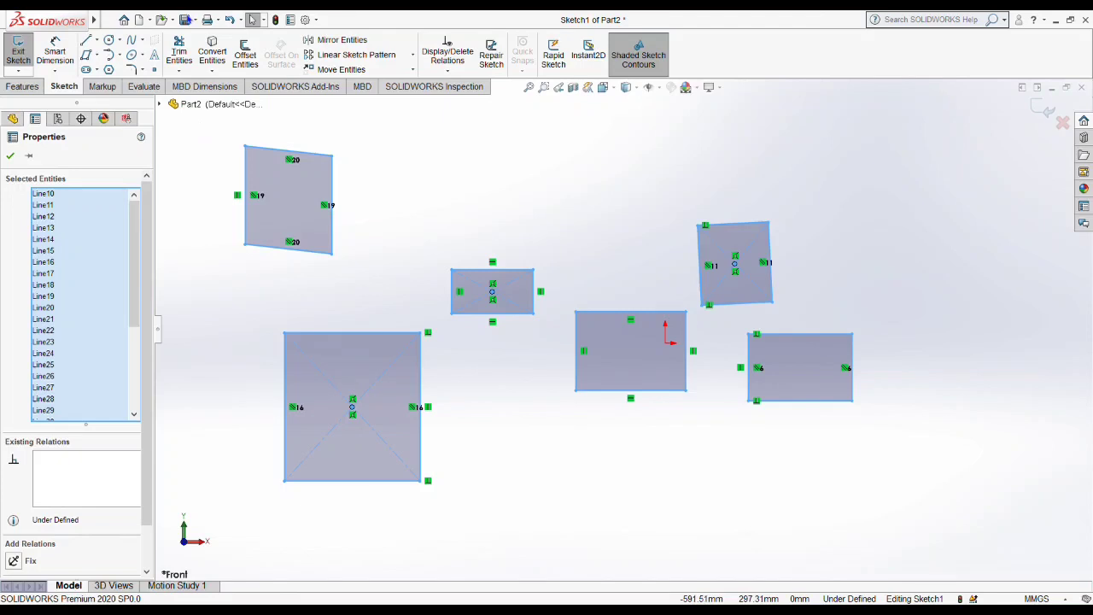
{"action": "key", "text": "Delete"}
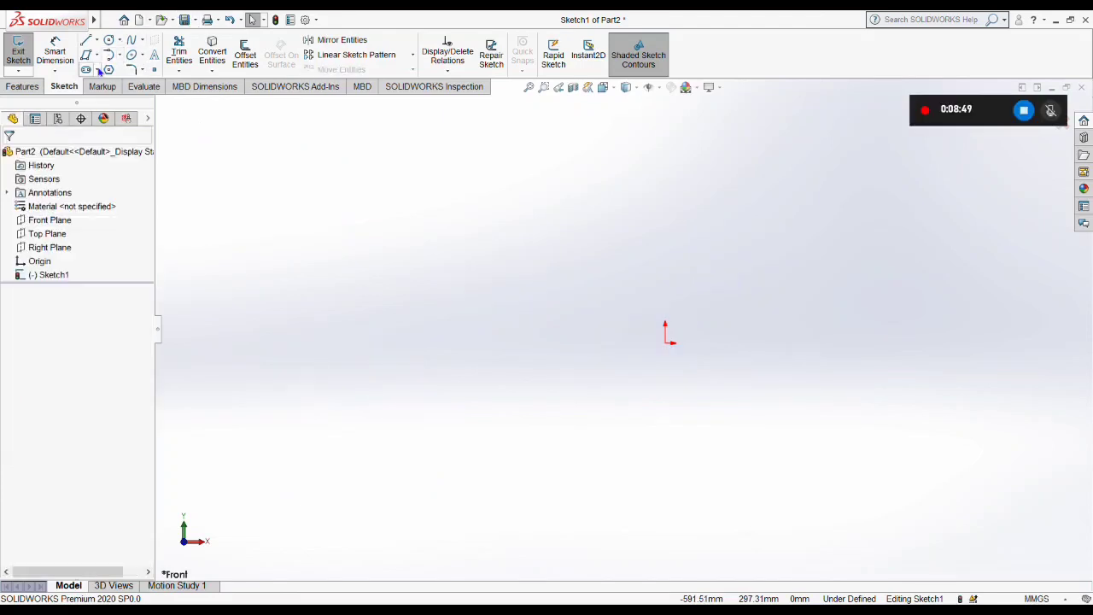
{"action": "left_click", "coordinate": [96, 72]}
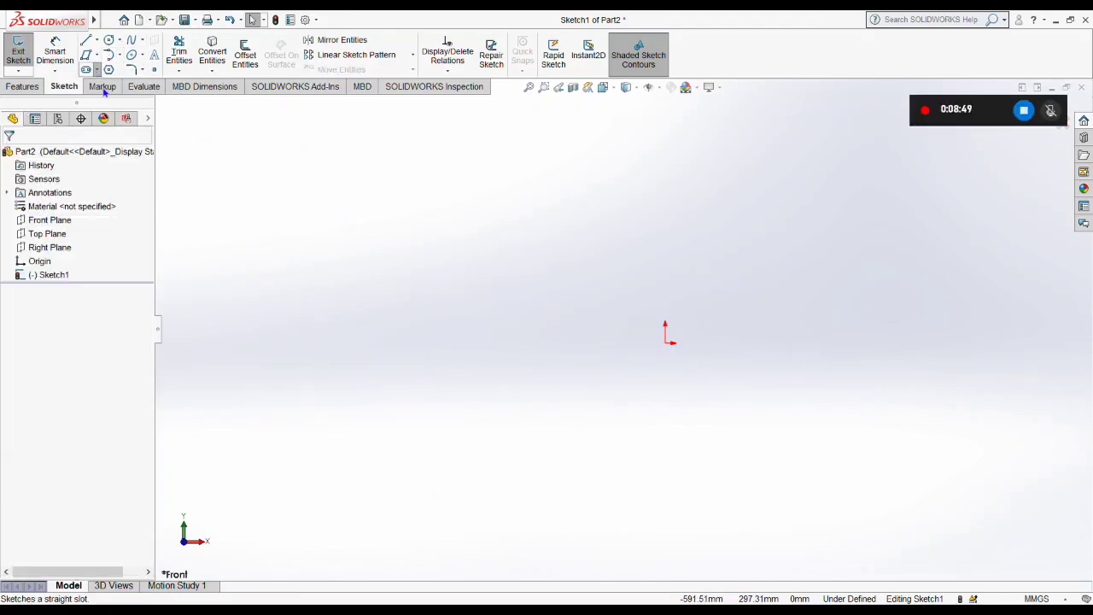
{"action": "left_click", "coordinate": [452, 287]}
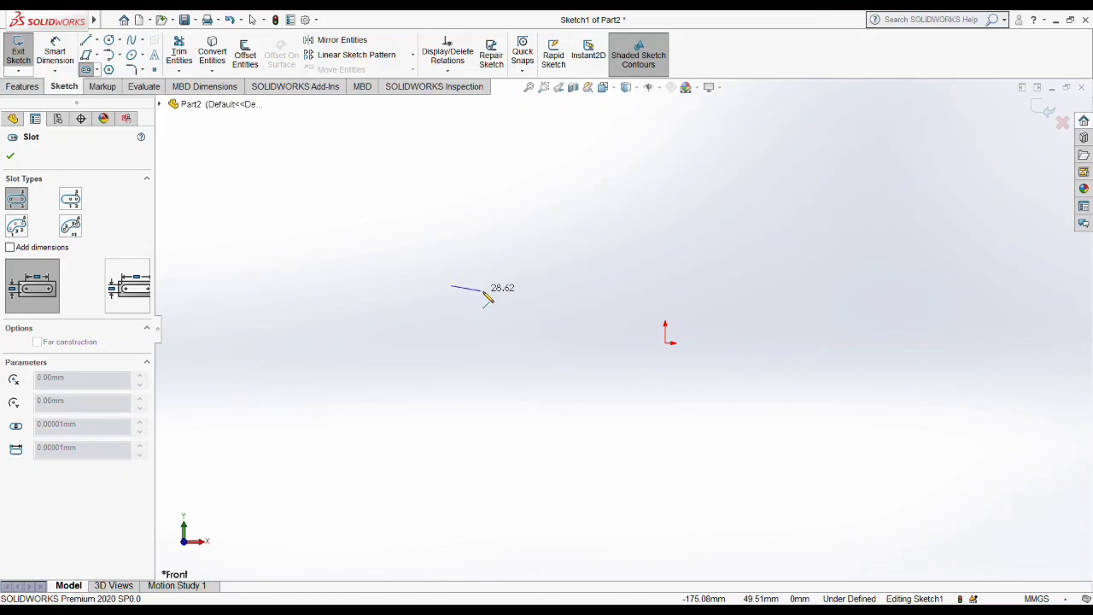
{"action": "left_click", "coordinate": [740, 287]}
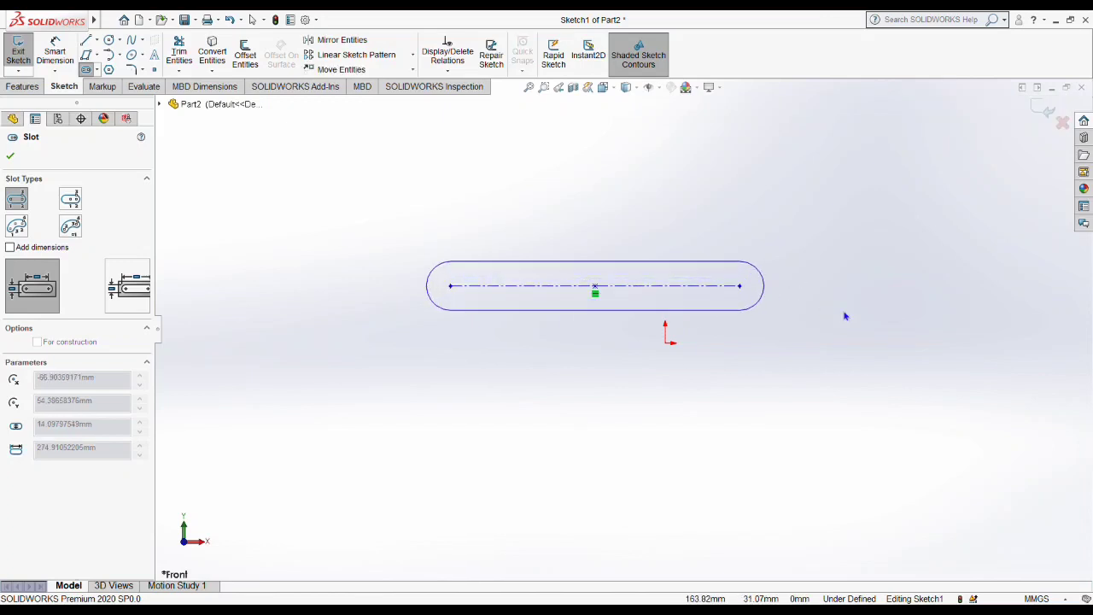
{"action": "left_click", "coordinate": [911, 324]}
{"action": "key", "text": "Escape"}
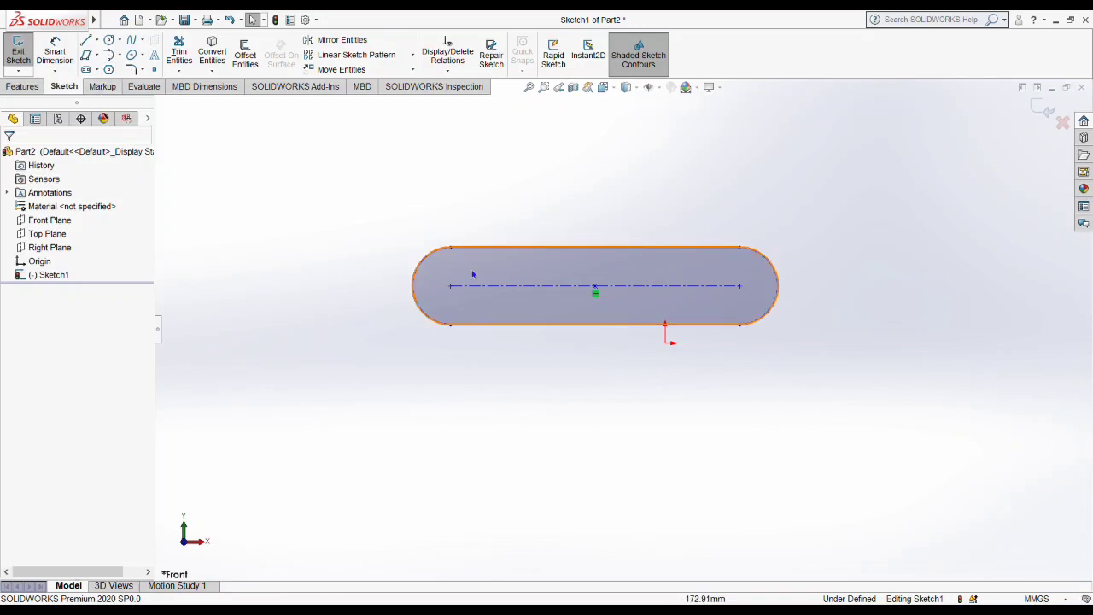
Step: Add a wider centerpoint straight slot below the first one
{"action": "left_click", "coordinate": [97, 71]}
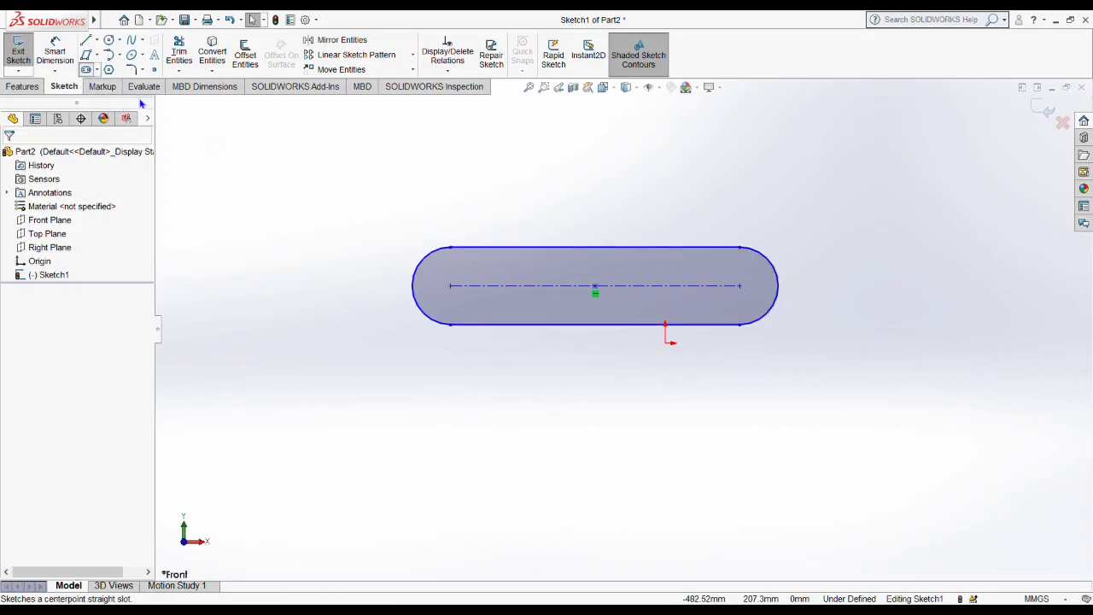
{"action": "left_click", "coordinate": [495, 437]}
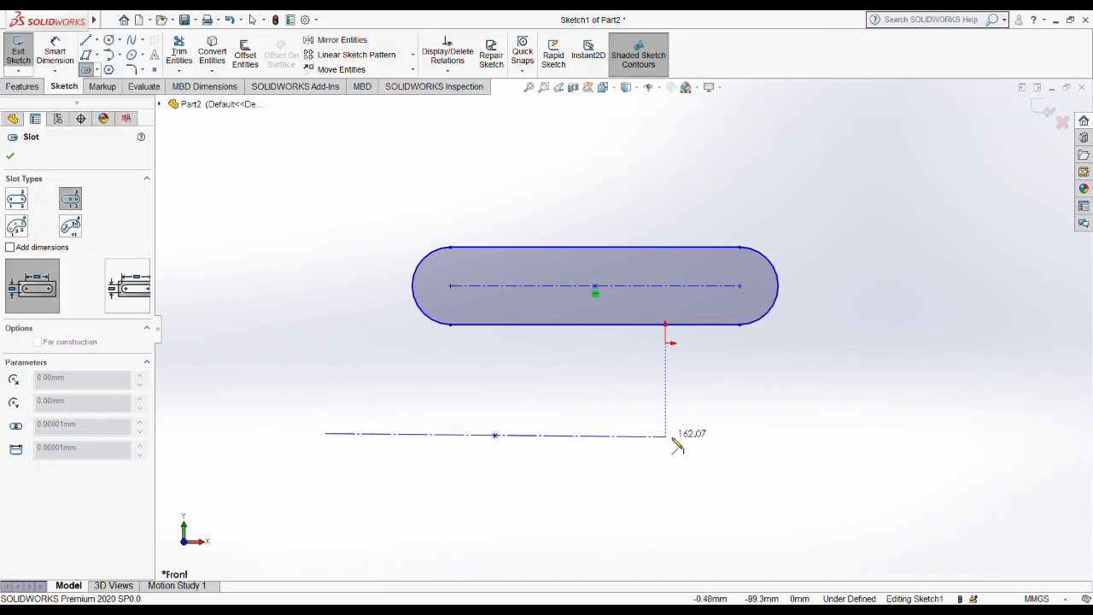
{"action": "left_click", "coordinate": [694, 435]}
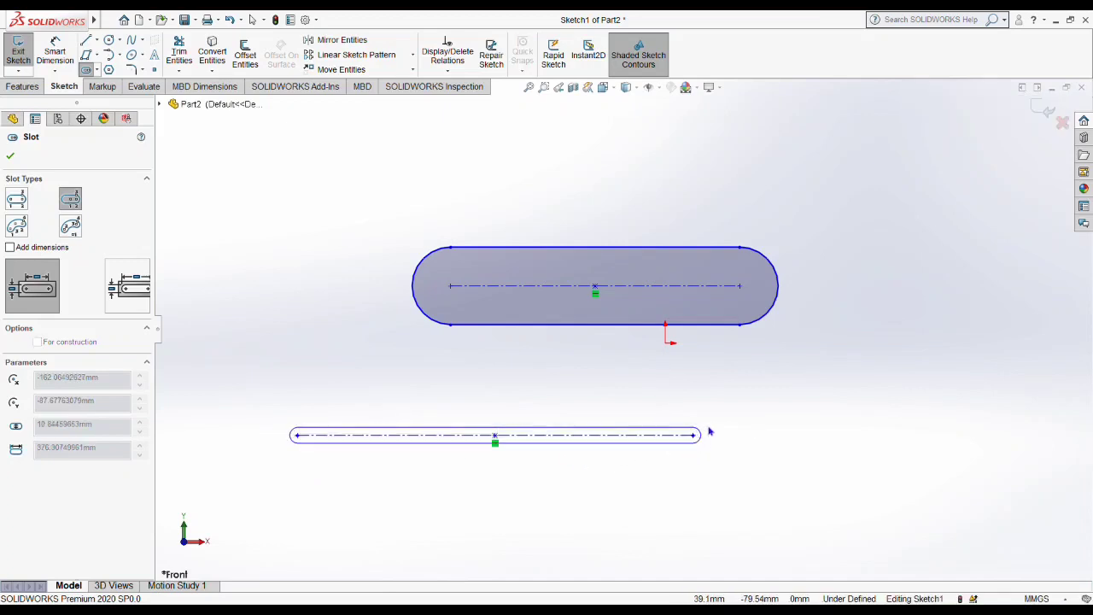
{"action": "left_click", "coordinate": [752, 398]}
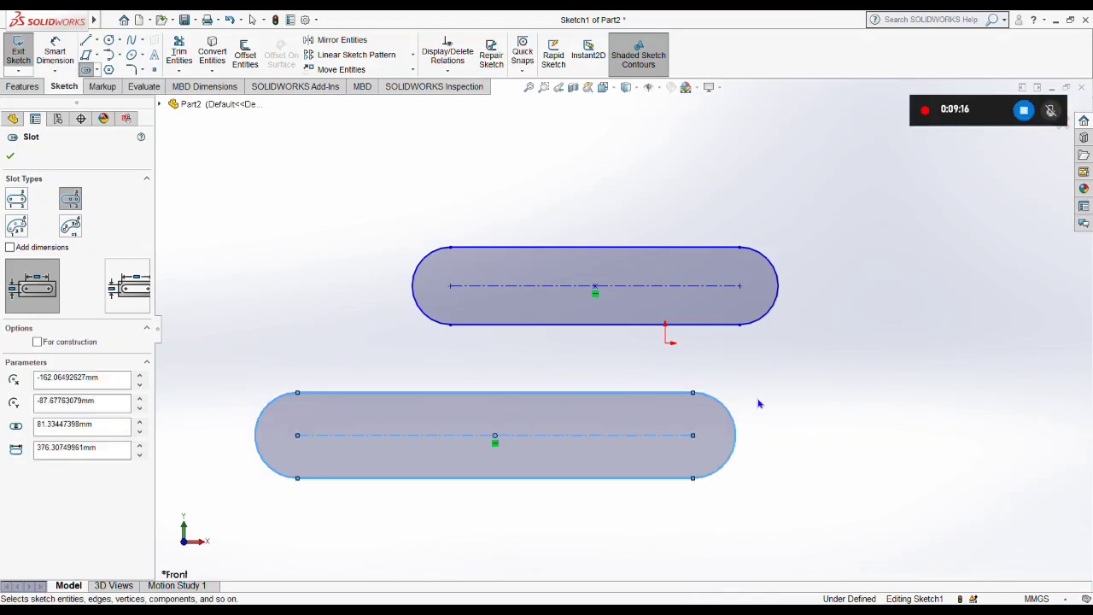
{"action": "key", "text": "Escape"}
{"action": "key", "text": "Escape"}
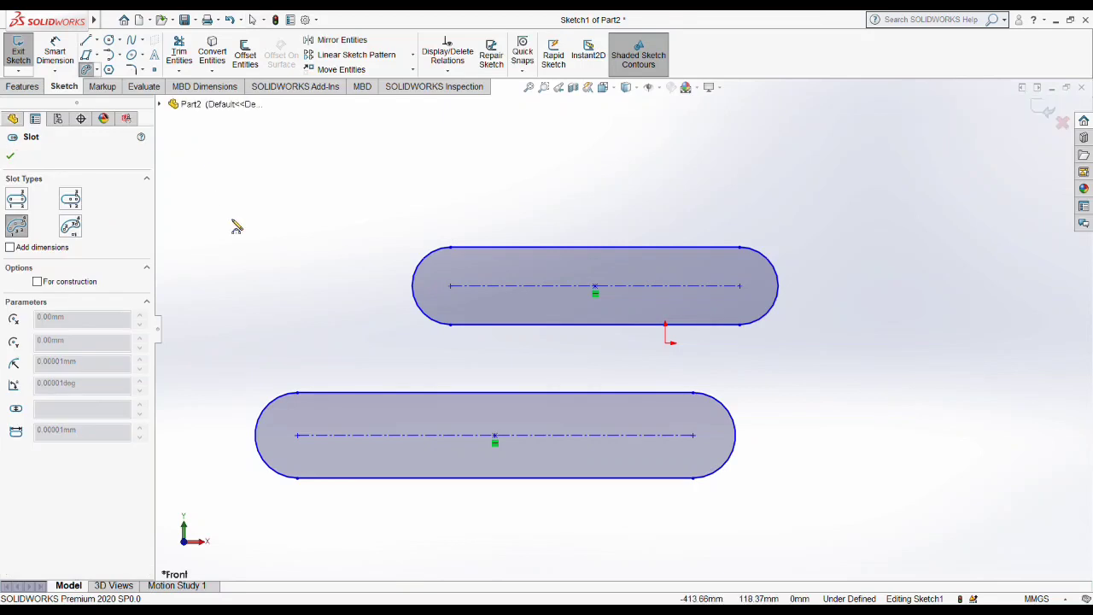
Step: Complete a small 3 Point Arc Slot left of the straight slots, sweeping about 270°
{"action": "left_click", "coordinate": [329, 205]}
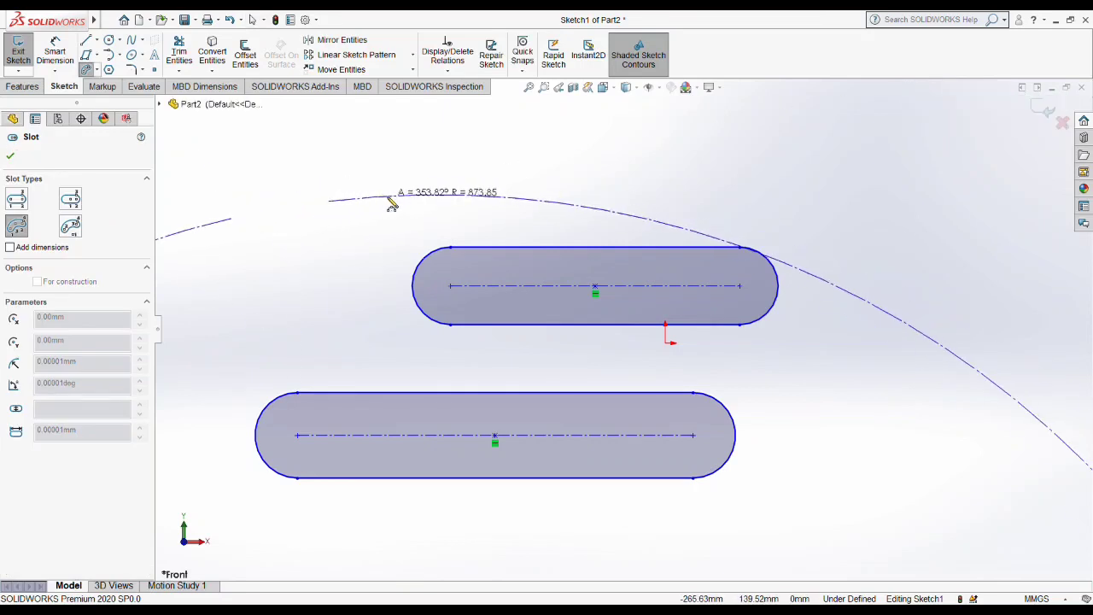
{"action": "left_click", "coordinate": [328, 203]}
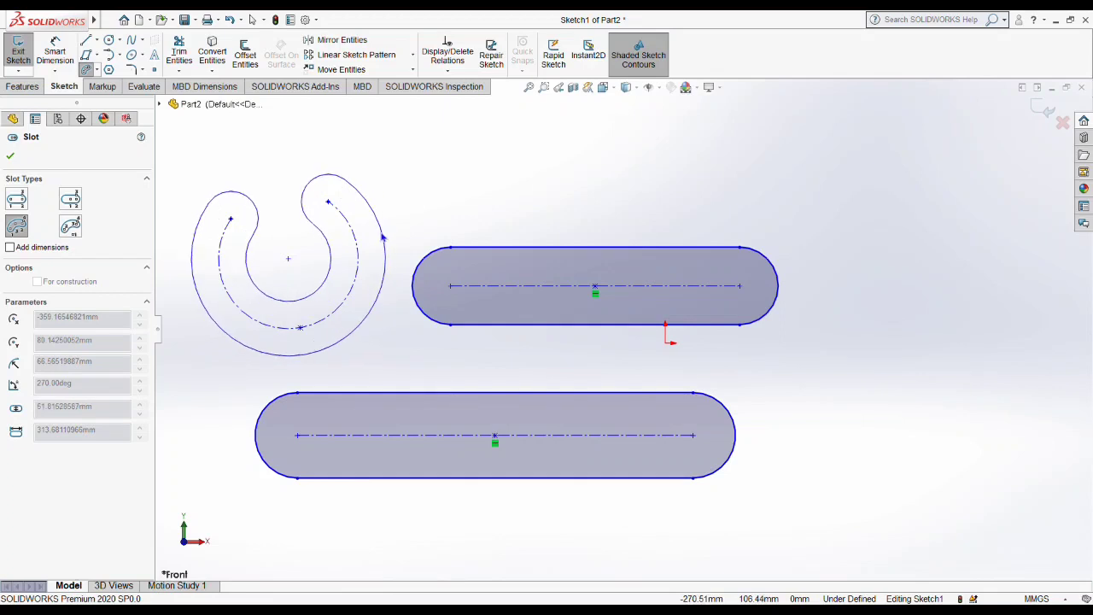
{"action": "left_click", "coordinate": [386, 240]}
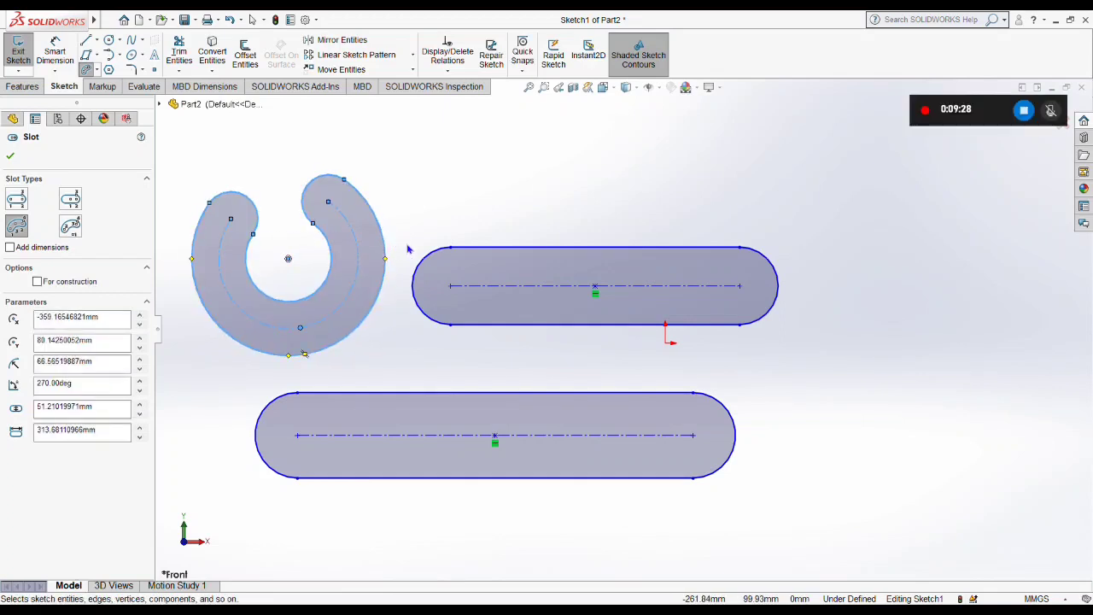
{"action": "key", "text": "Escape"}
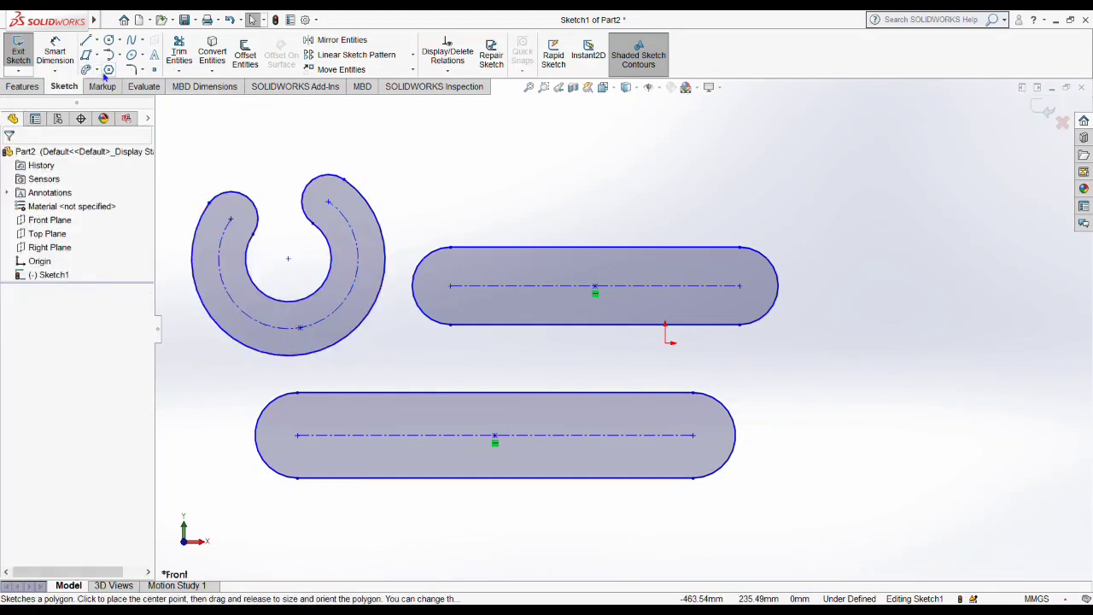
Step: Draw a much larger Centerpoint Arc Slot right of the straight slots, its arc ending near 228°
{"action": "left_click", "coordinate": [109, 69]}
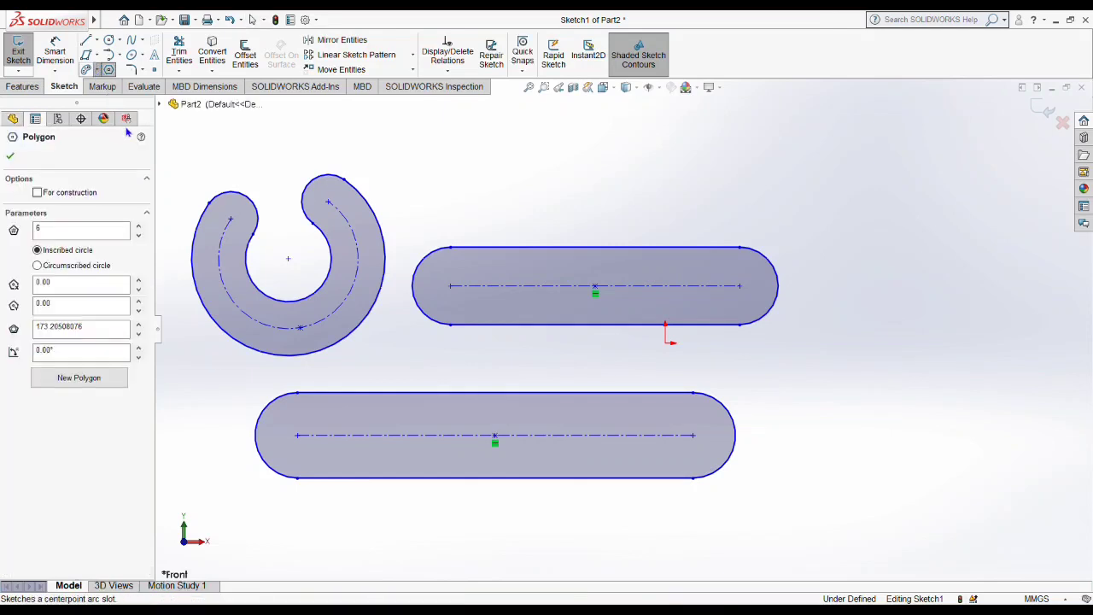
{"action": "left_click", "coordinate": [86, 69]}
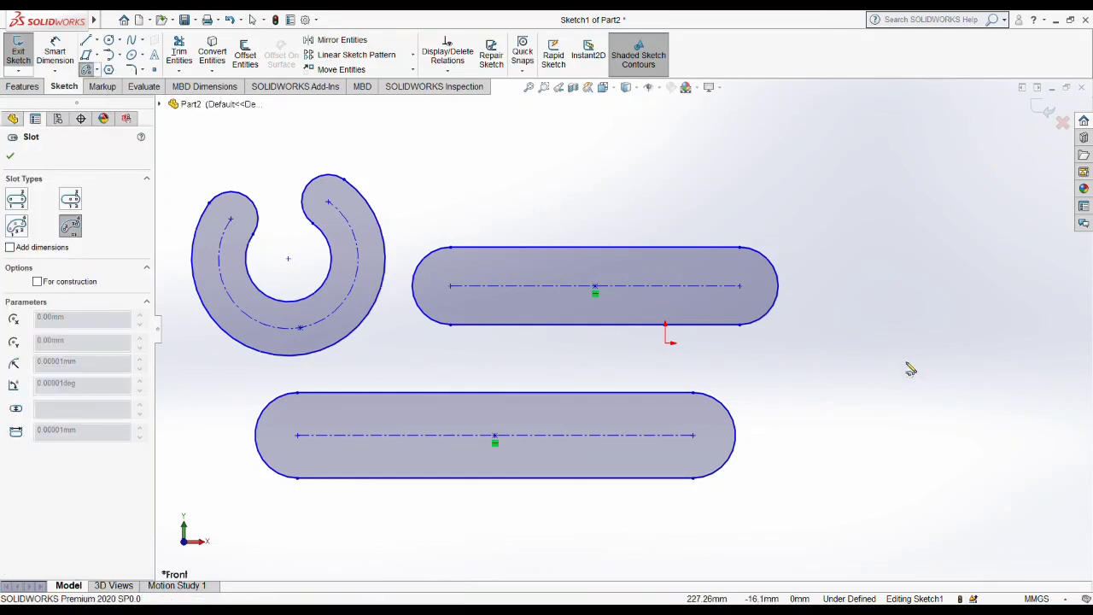
{"action": "scroll", "coordinate": [910, 350], "scroll_direction": "down", "scroll_amount": 3}
{"action": "scroll", "coordinate": [910, 350], "scroll_direction": "up", "scroll_amount": 3}
{"action": "scroll", "coordinate": [901, 344], "scroll_direction": "up", "scroll_amount": 5}
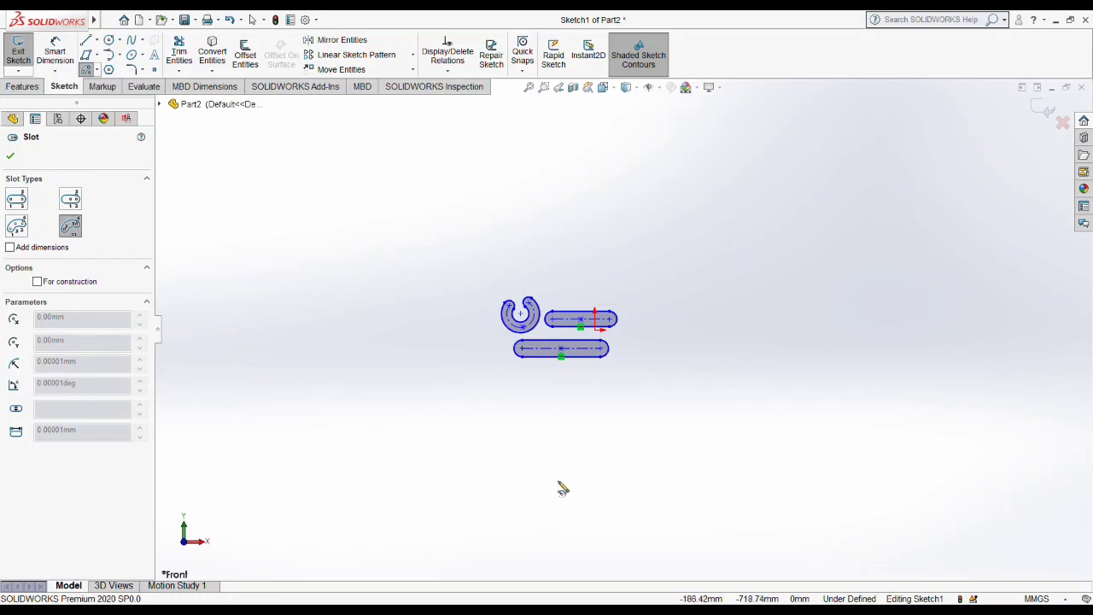
{"action": "left_click", "coordinate": [730, 390]}
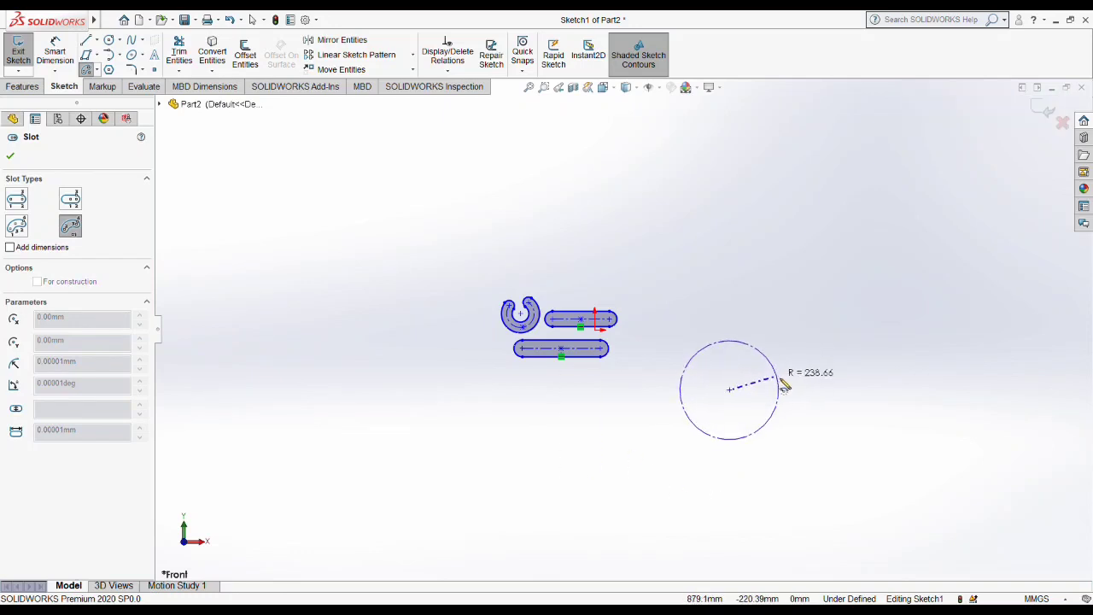
{"action": "left_click", "coordinate": [785, 383]}
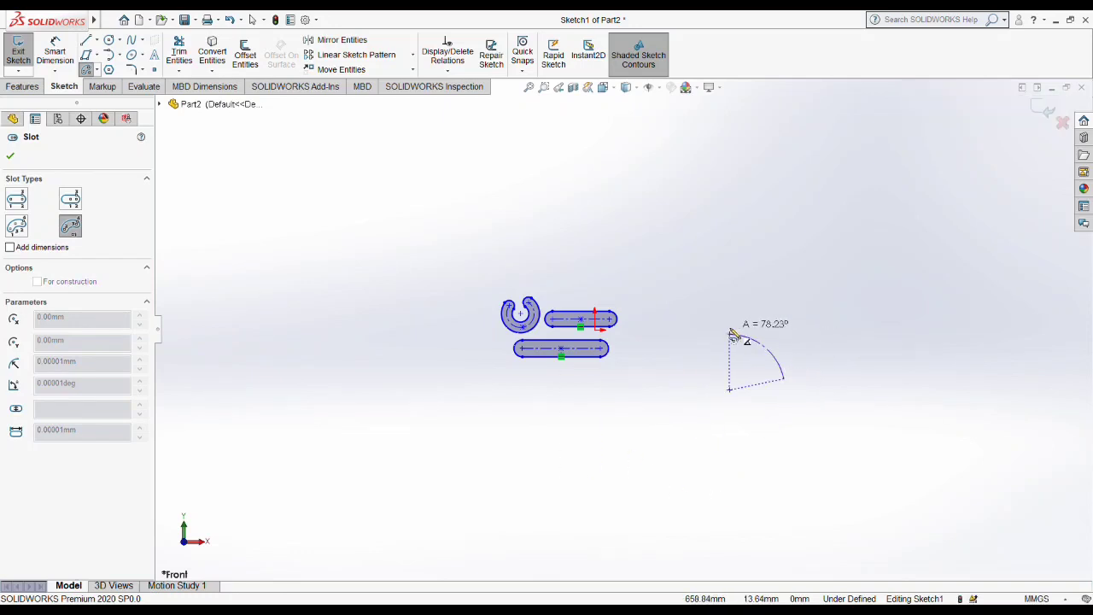
{"action": "left_click", "coordinate": [695, 457]}
{"action": "left_click", "coordinate": [669, 448]}
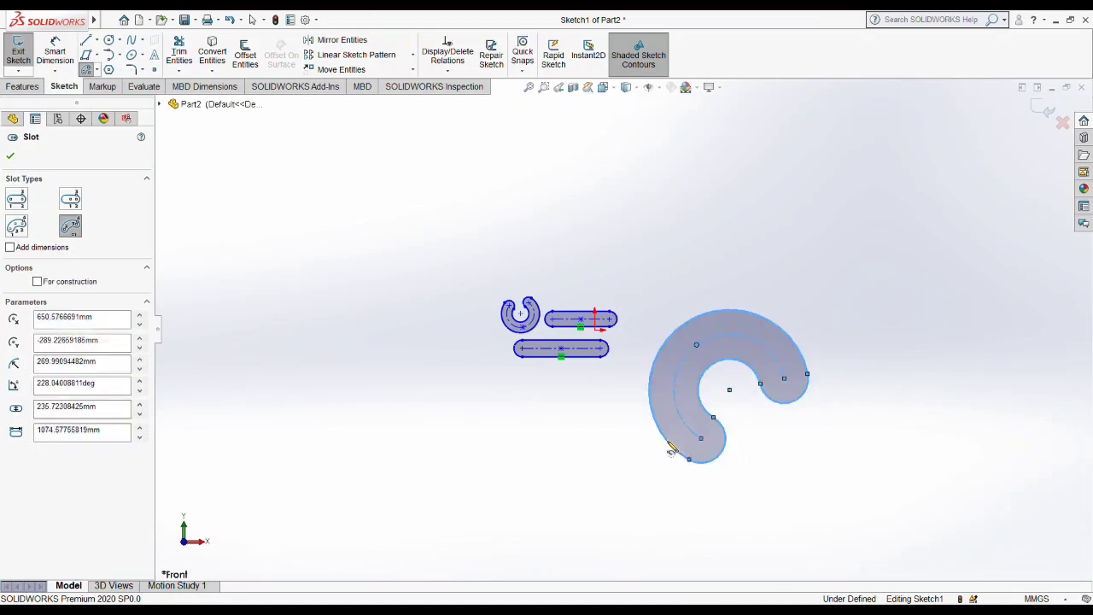
{"action": "key", "text": "Escape"}
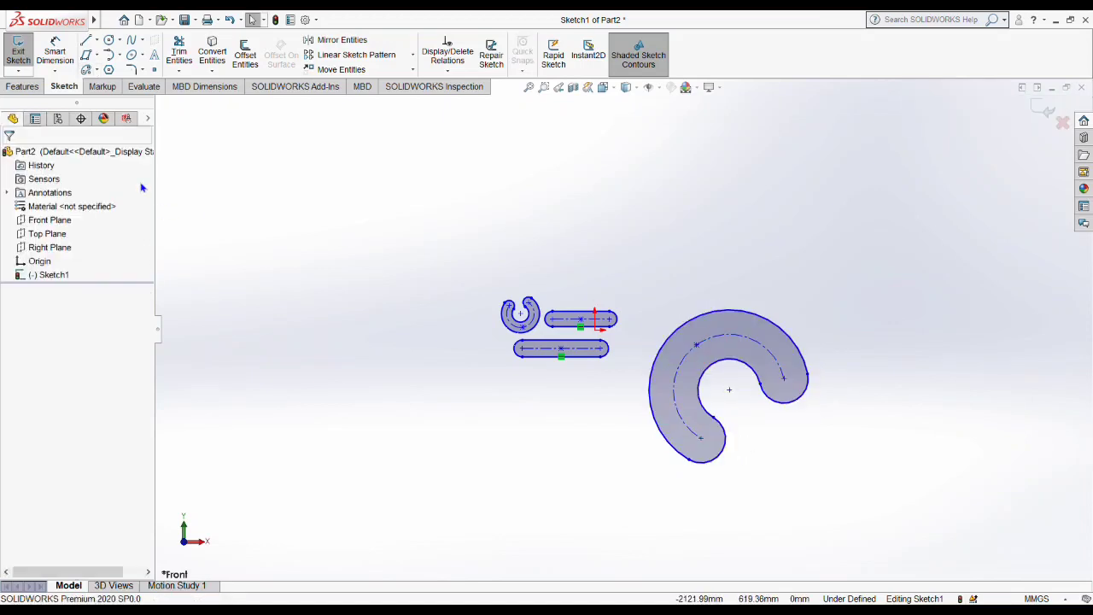